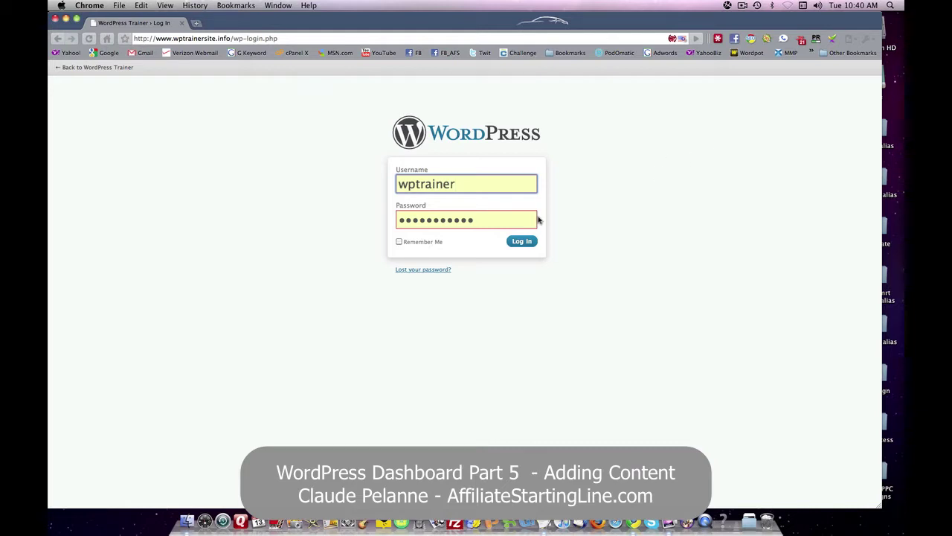
- Log in to the WordPress dashboard, view the site's front page, and return to the dashboard
left_click(521, 241)
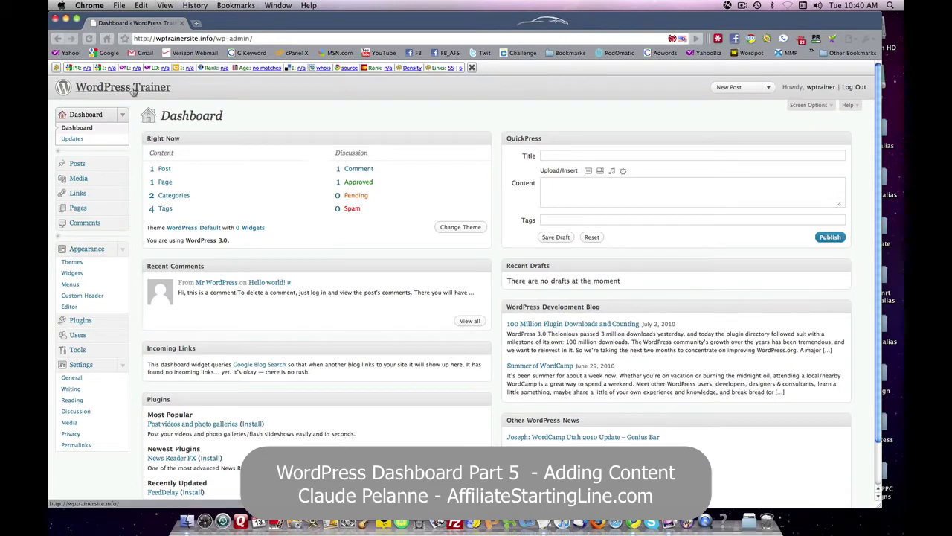
left_click(134, 91)
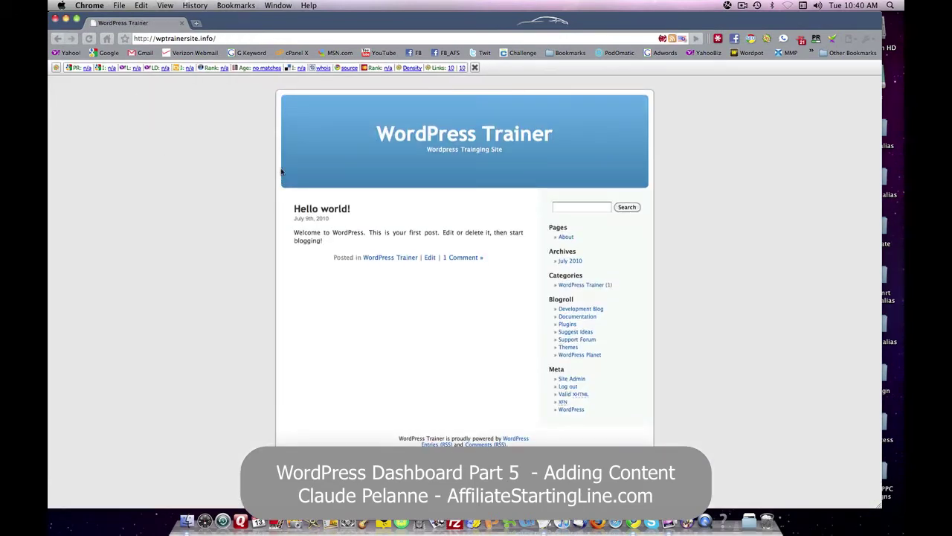
left_click(58, 37)
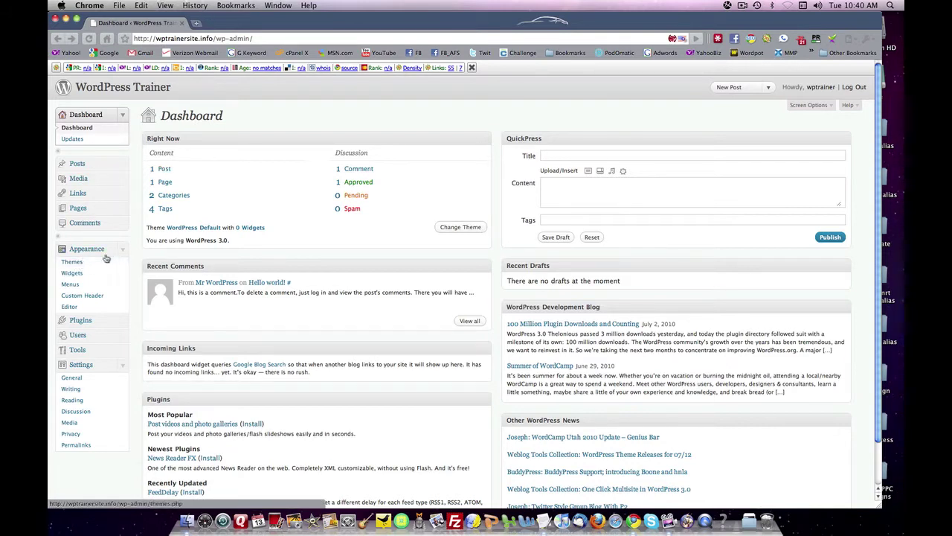
- Search the installable themes for the term "magazine basic"
left_click(123, 250)
left_click(123, 250)
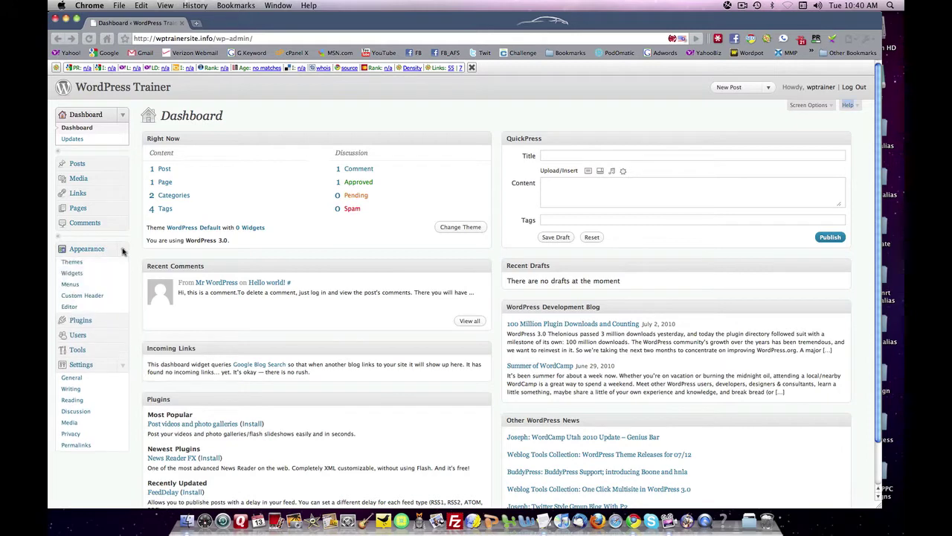
left_click(74, 264)
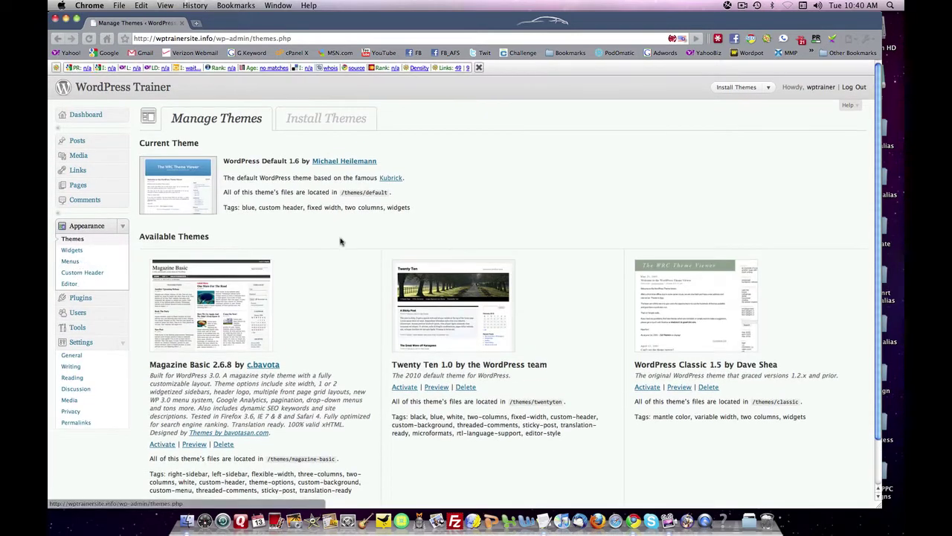
left_click(323, 121)
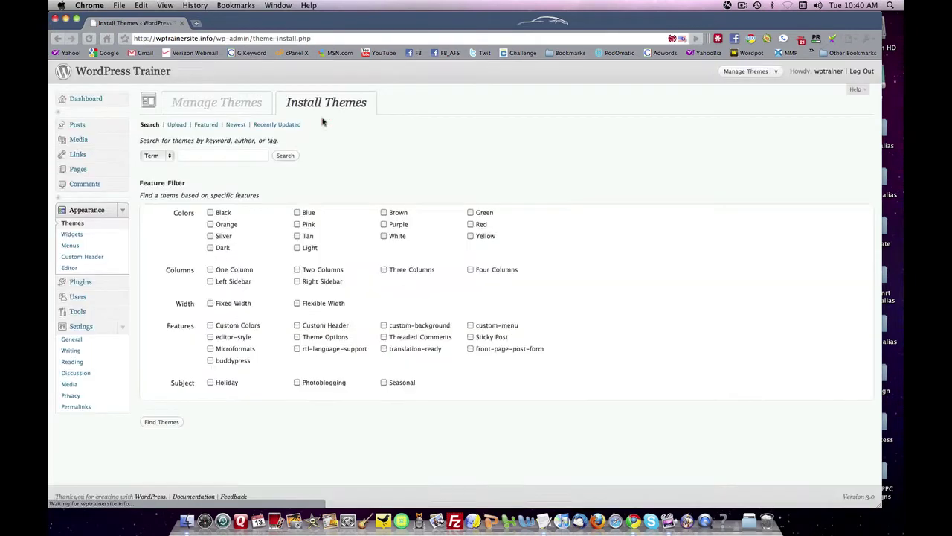
left_click(186, 171)
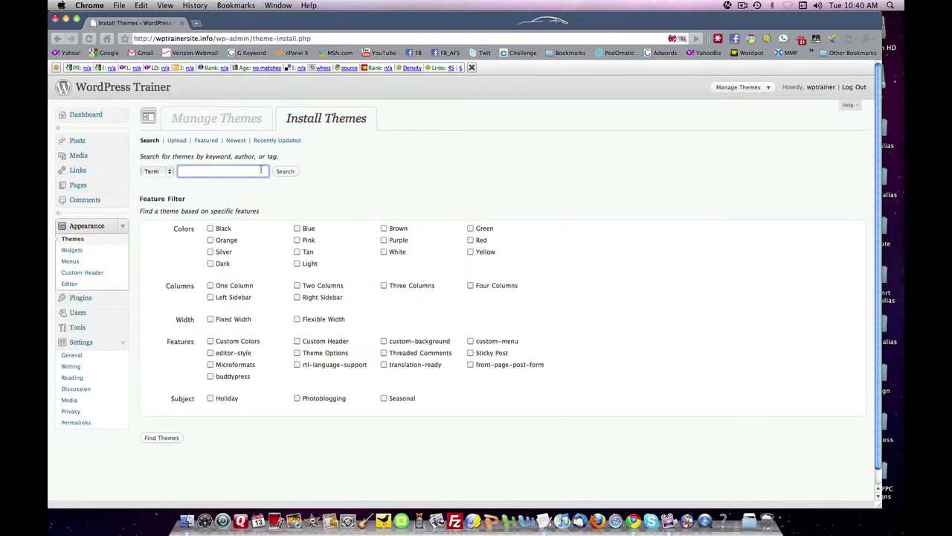
type("ma")
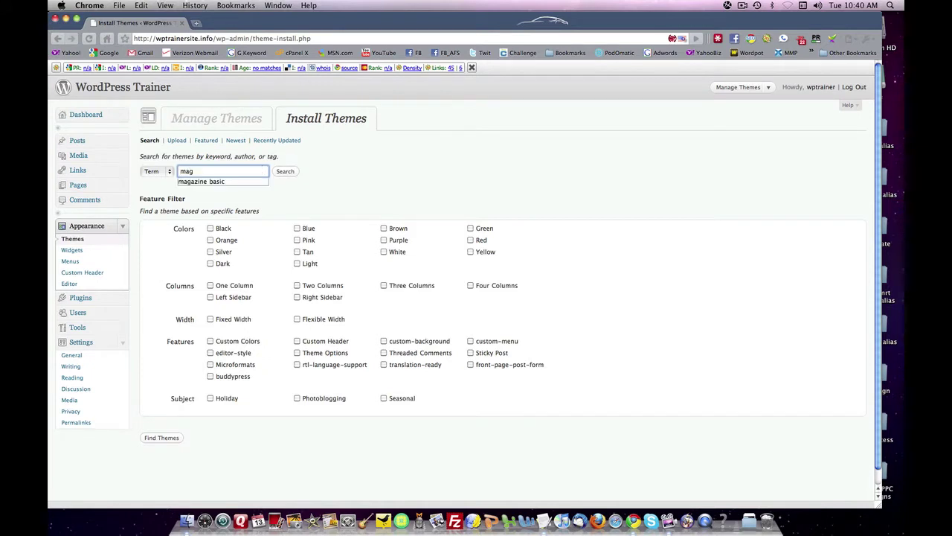
type("g")
left_click(213, 184)
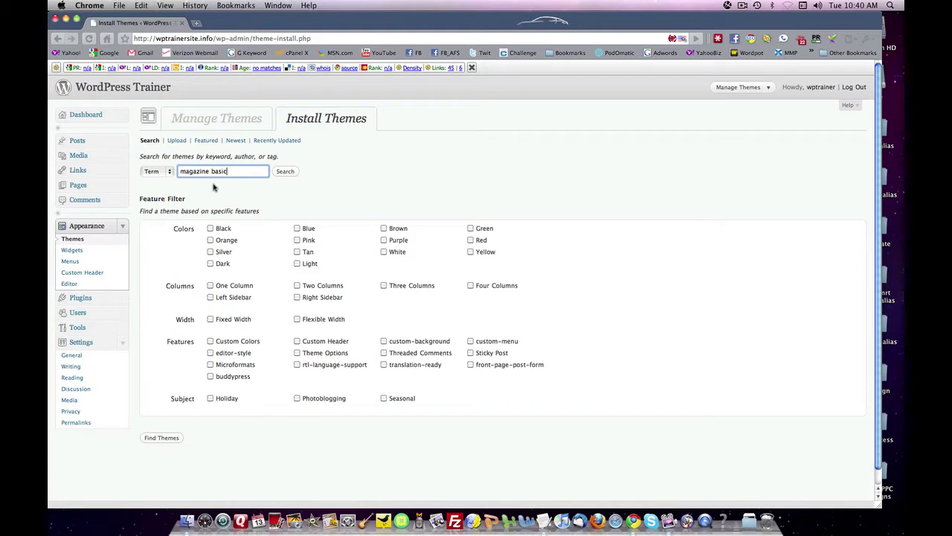
left_click(284, 171)
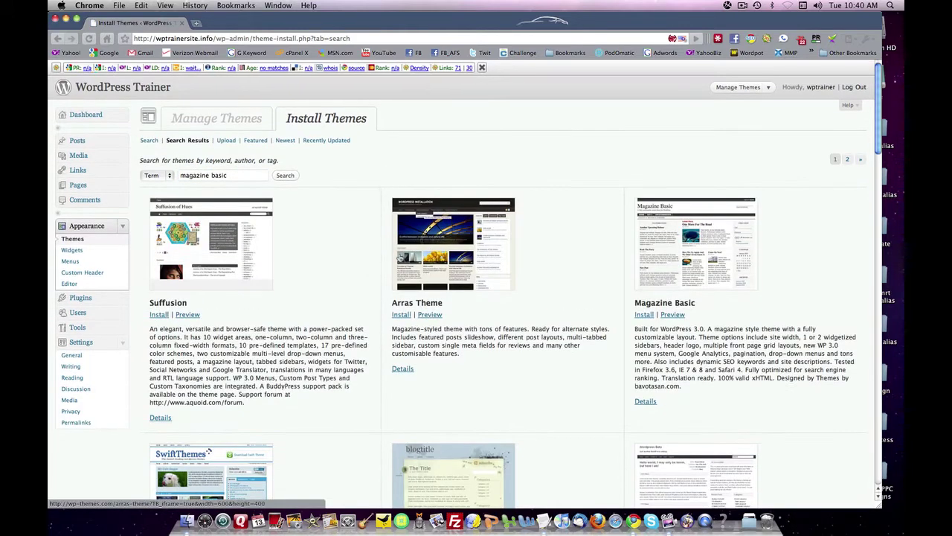
- Browse the theme search results and install the Magatheme theme
scroll(434, 245, "down", 6)
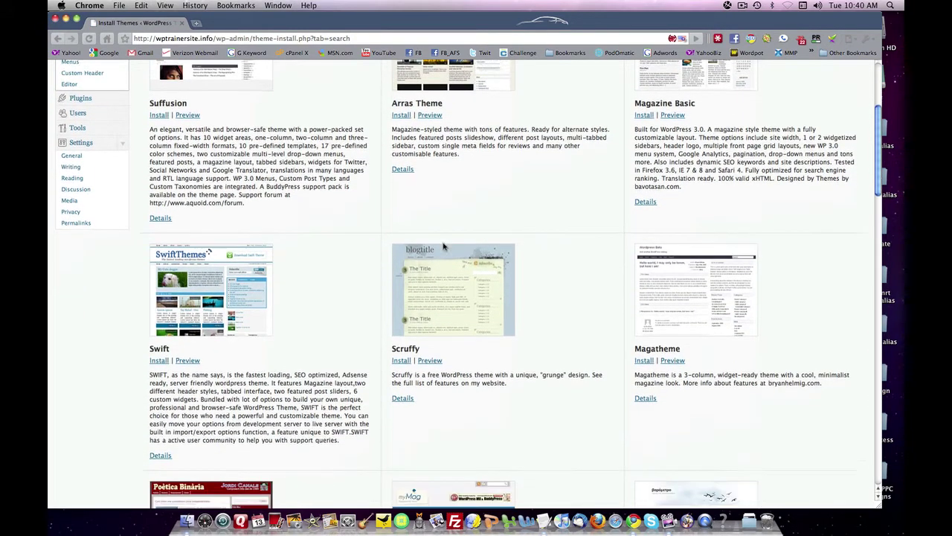
scroll(443, 245, "down", 3)
scroll(444, 246, "down", 3)
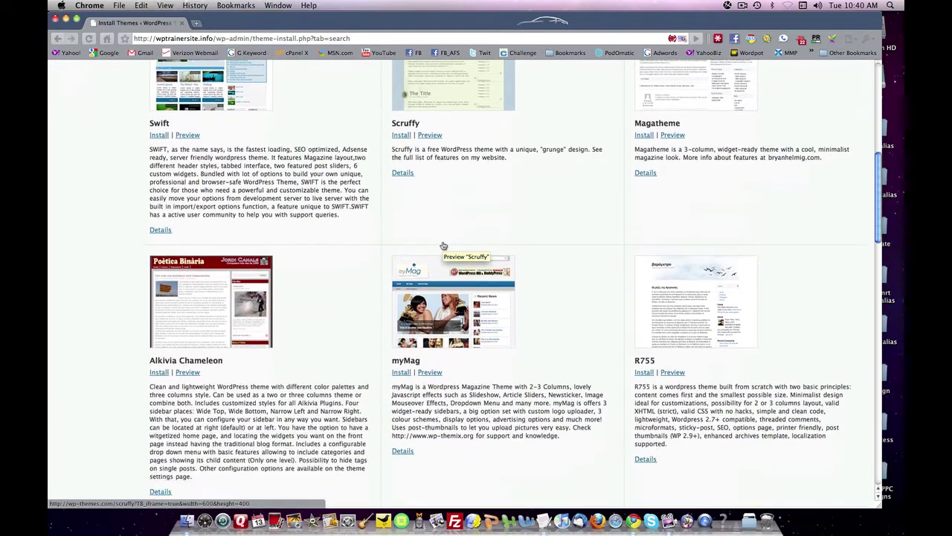
scroll(443, 245, "down", 3)
scroll(444, 244, "down", 1)
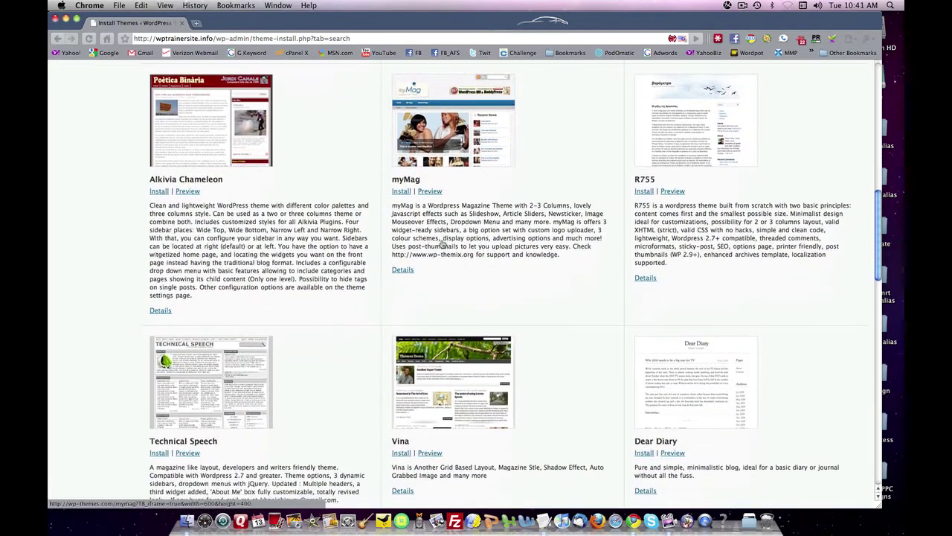
scroll(443, 244, "down", 4)
scroll(442, 243, "down", 3)
scroll(441, 243, "down", 5)
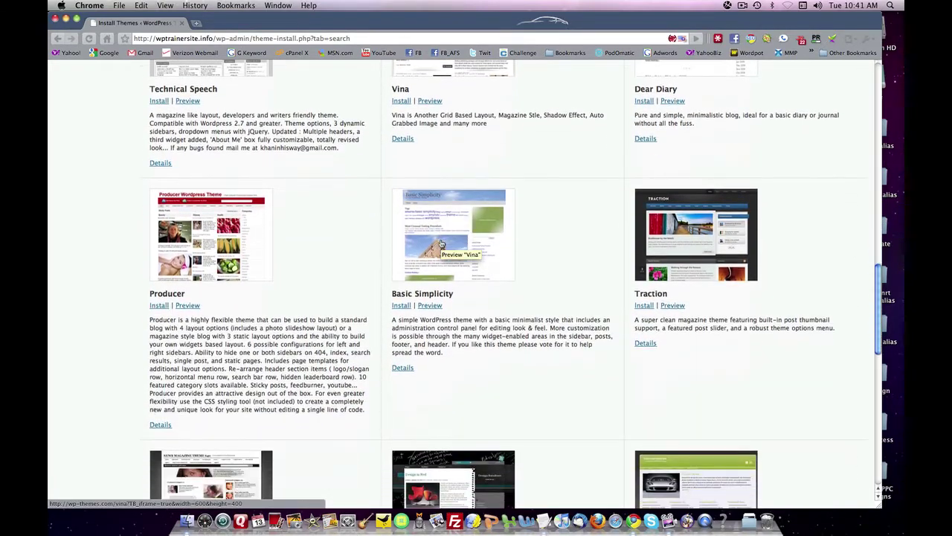
scroll(441, 243, "up", 20)
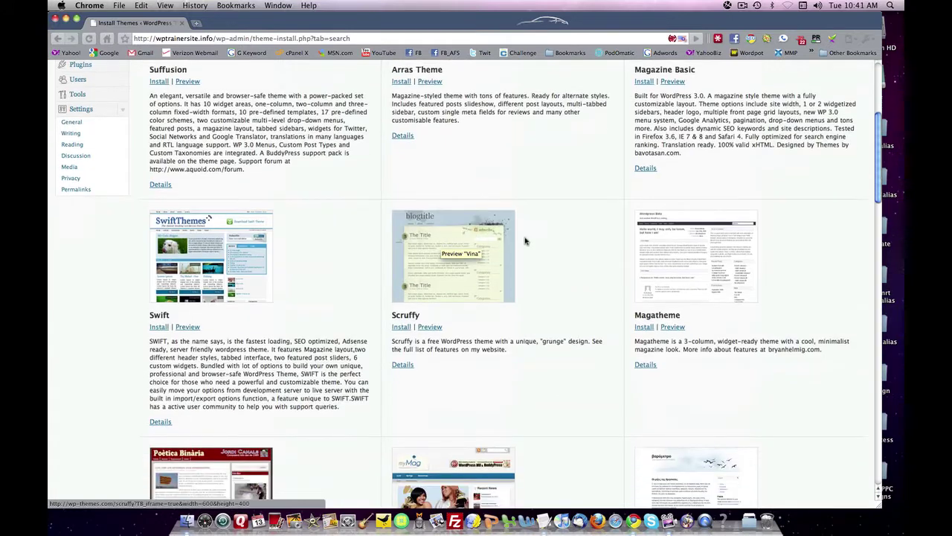
left_click(644, 327)
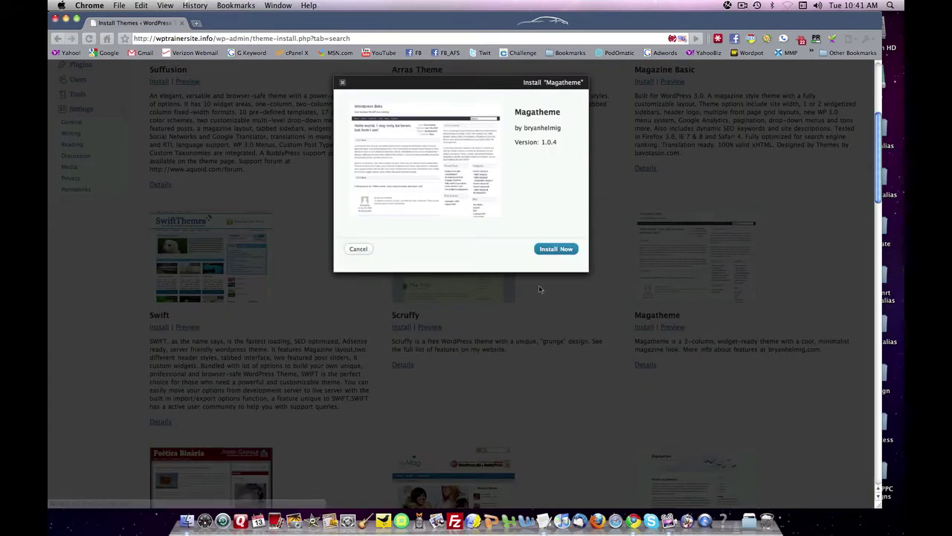
left_click(556, 250)
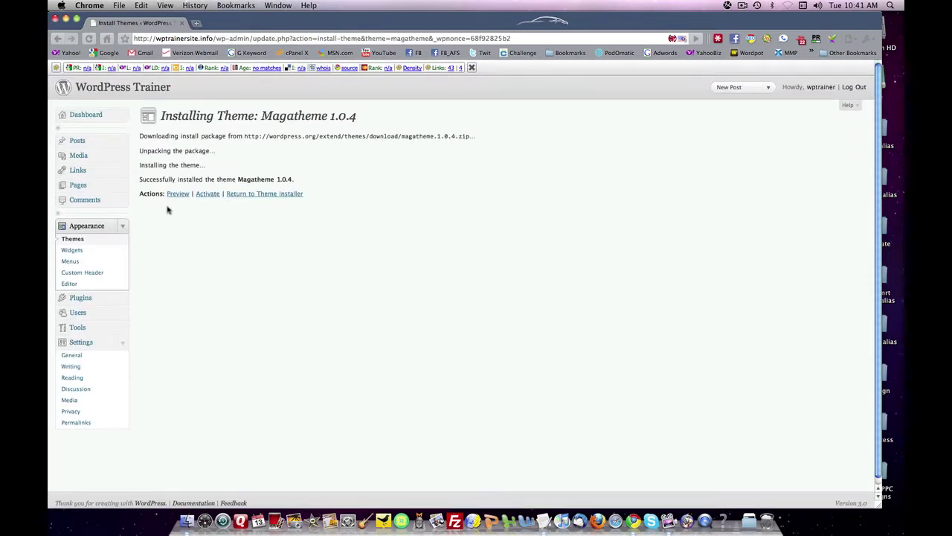
- Review the installed themes and activate Magatheme 1.0.4 as the site's theme
left_click(74, 239)
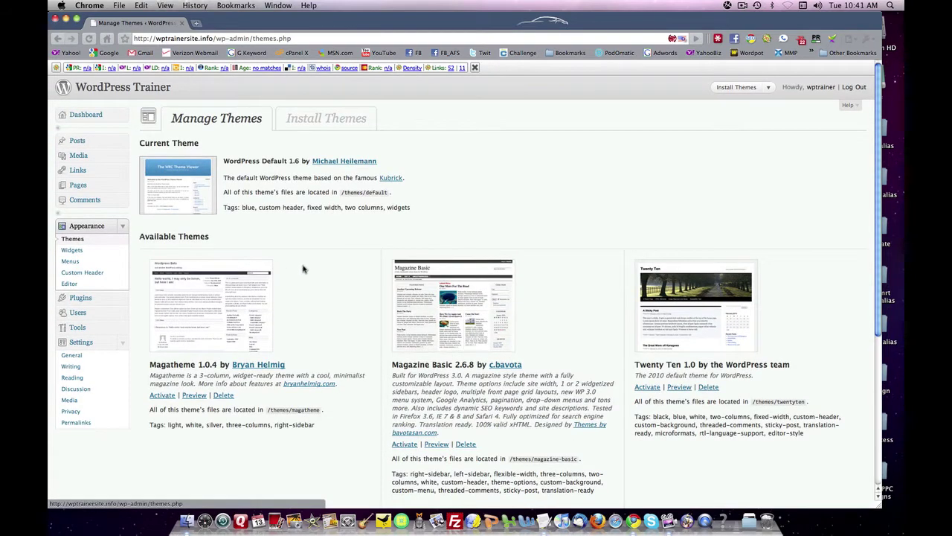
scroll(303, 268, "down", 3)
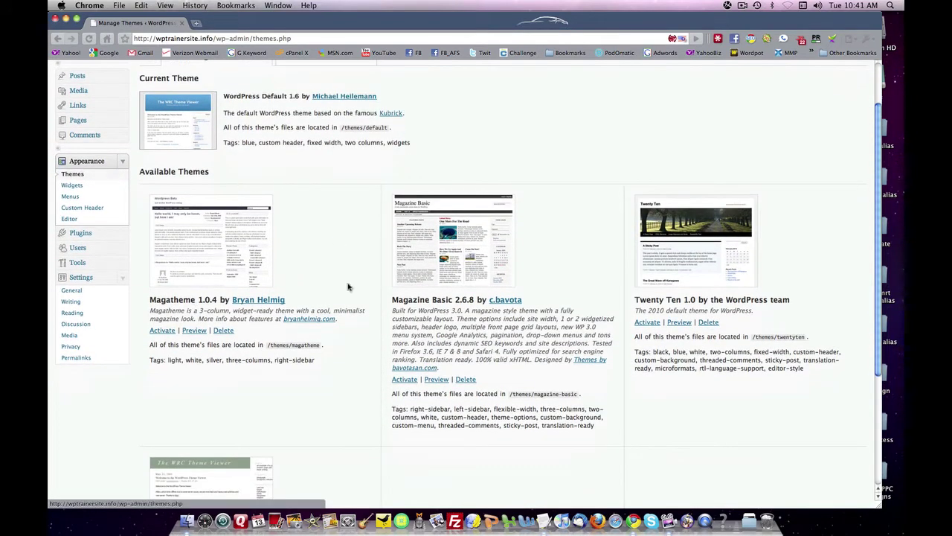
scroll(235, 209, "up", 3)
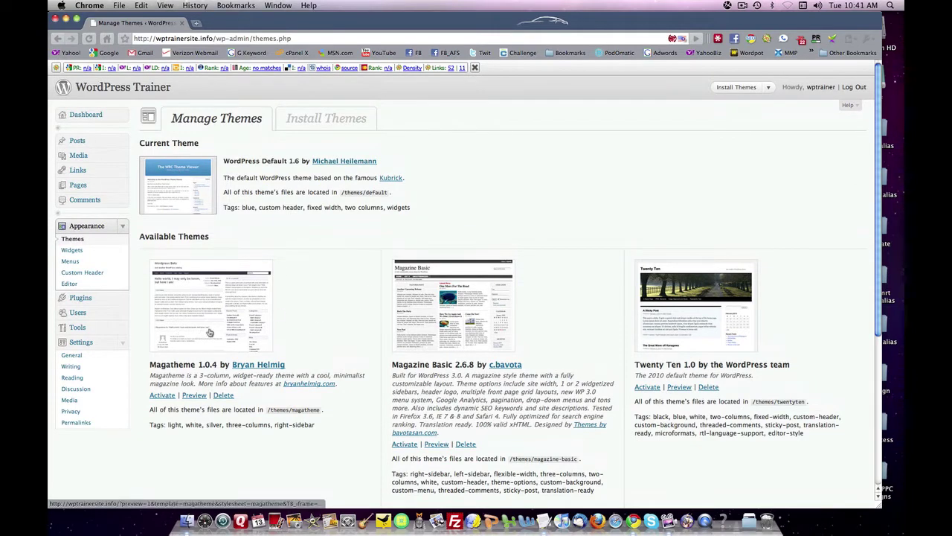
scroll(682, 314, "down", 4)
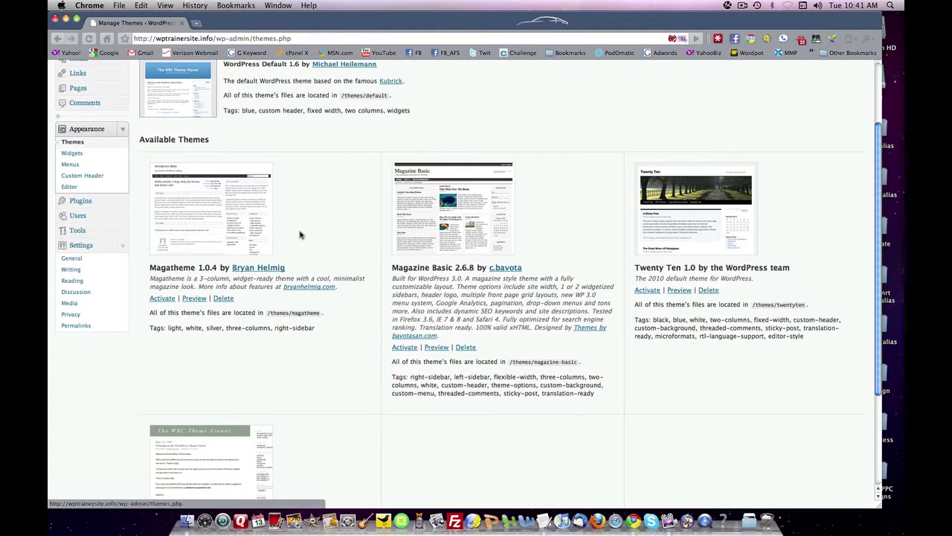
scroll(296, 337, "down", 2)
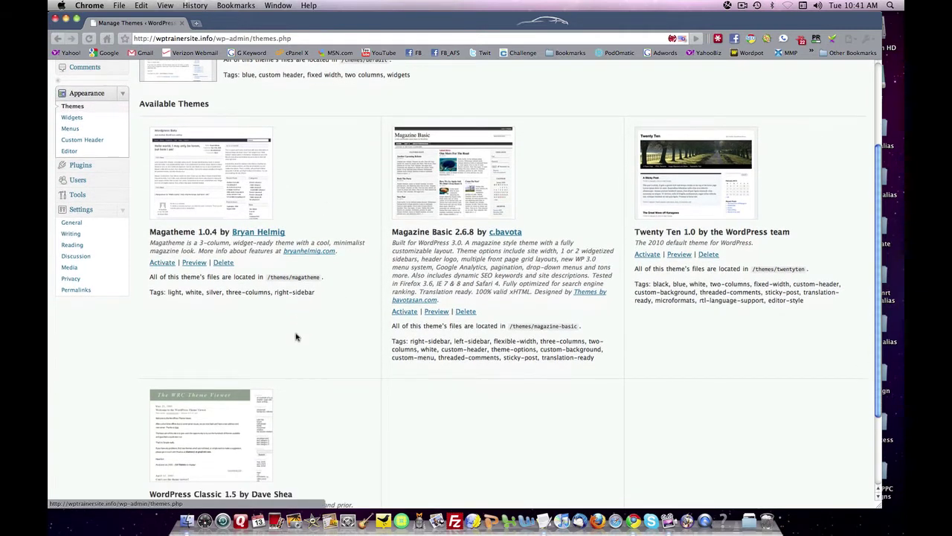
left_click(160, 263)
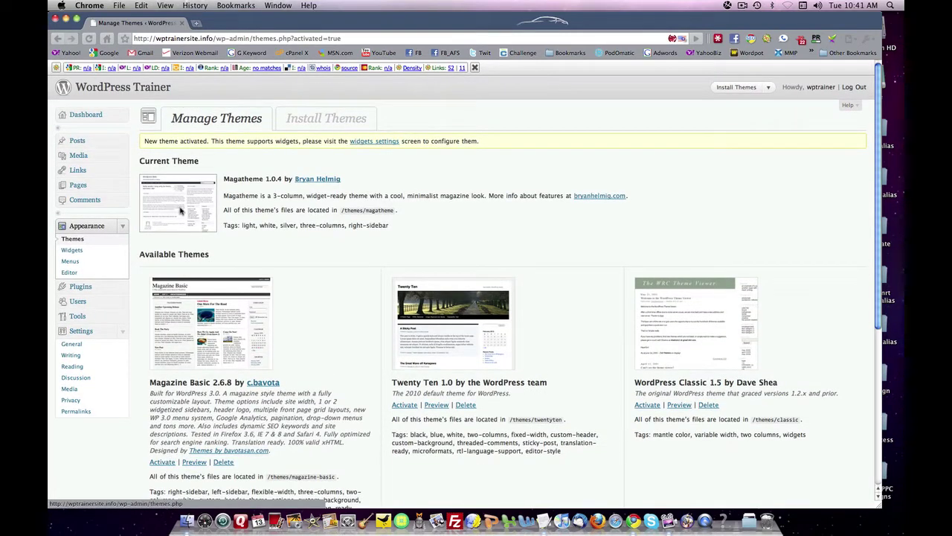
- Examine the site's front page layout with Magatheme applied, and return to the theme management page
left_click(125, 89)
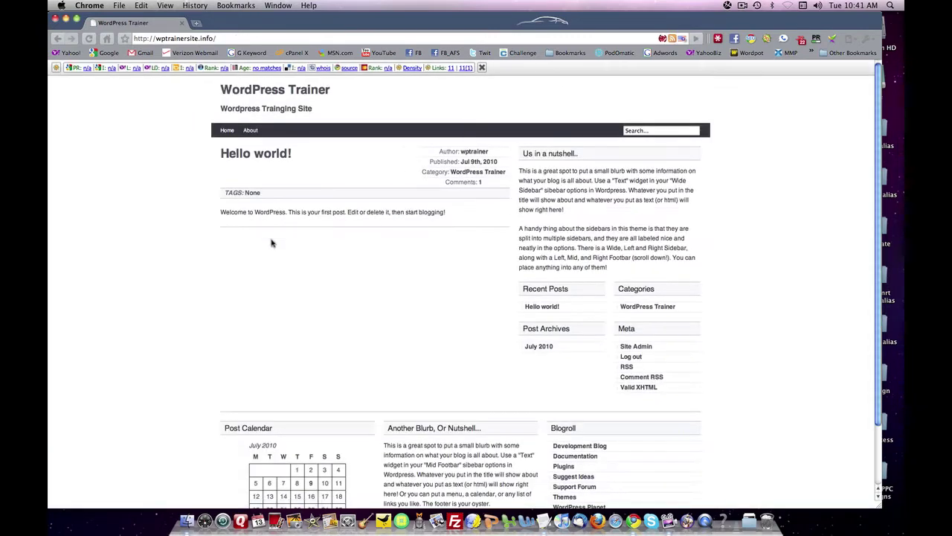
scroll(217, 253, "down", 4)
scroll(217, 253, "up", 2)
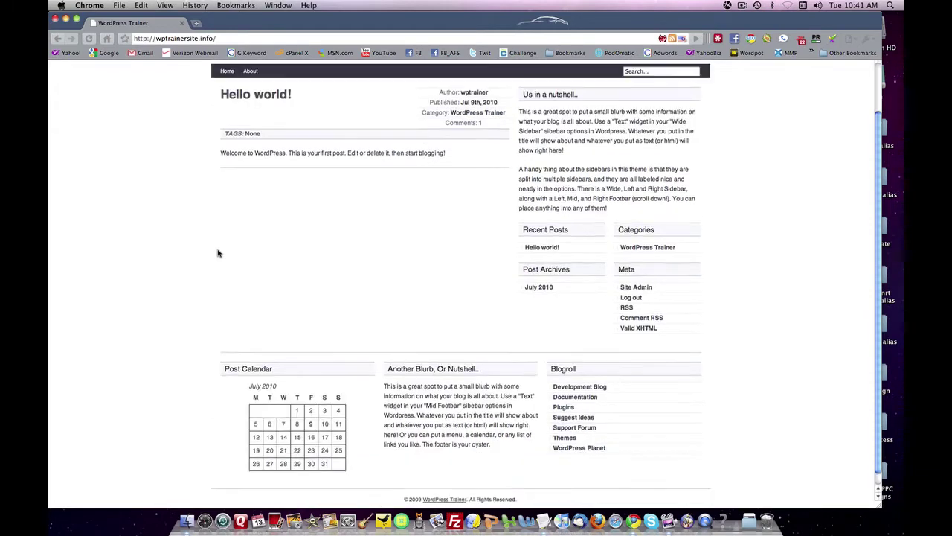
left_click(57, 38)
- Activate the Magazine Basic 2.6.8 theme, check the site's front page, and return to the theme management page
scroll(320, 390, "down", 2)
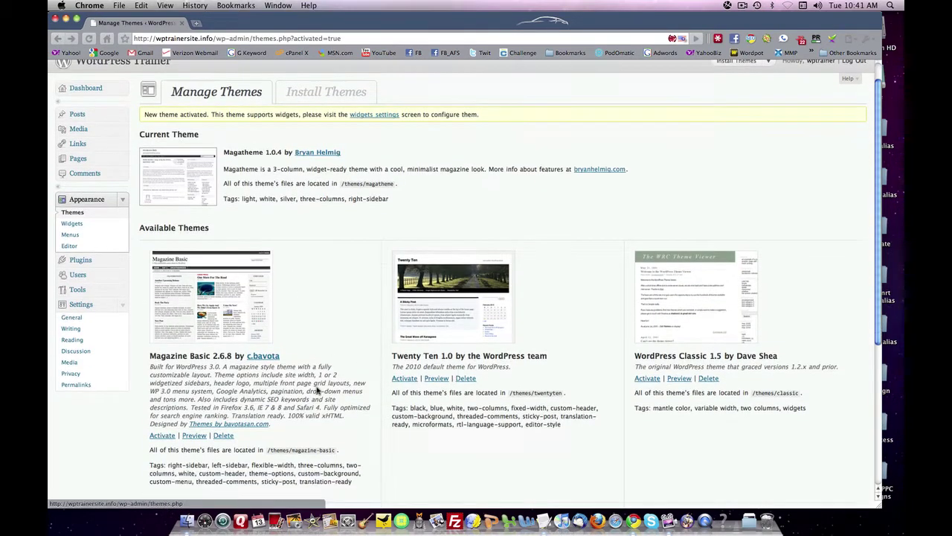
left_click(161, 403)
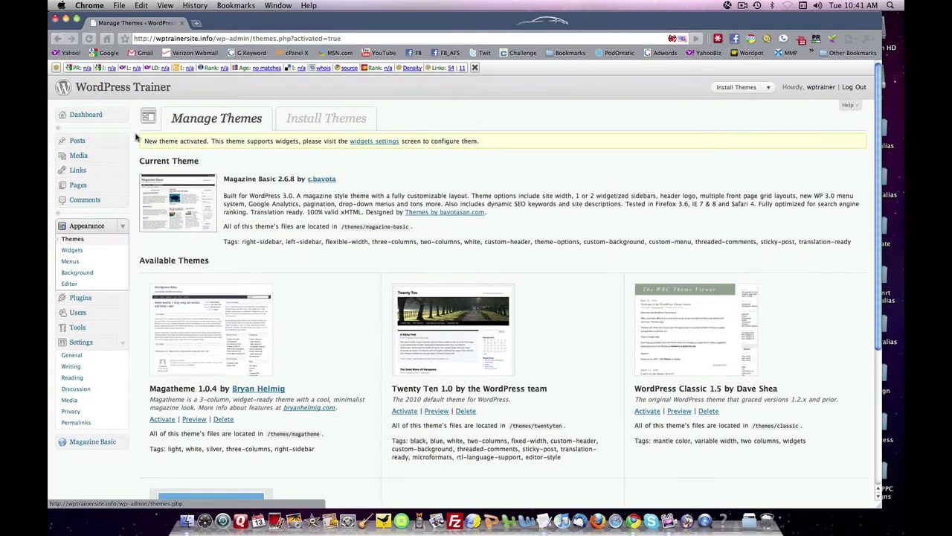
left_click(137, 95)
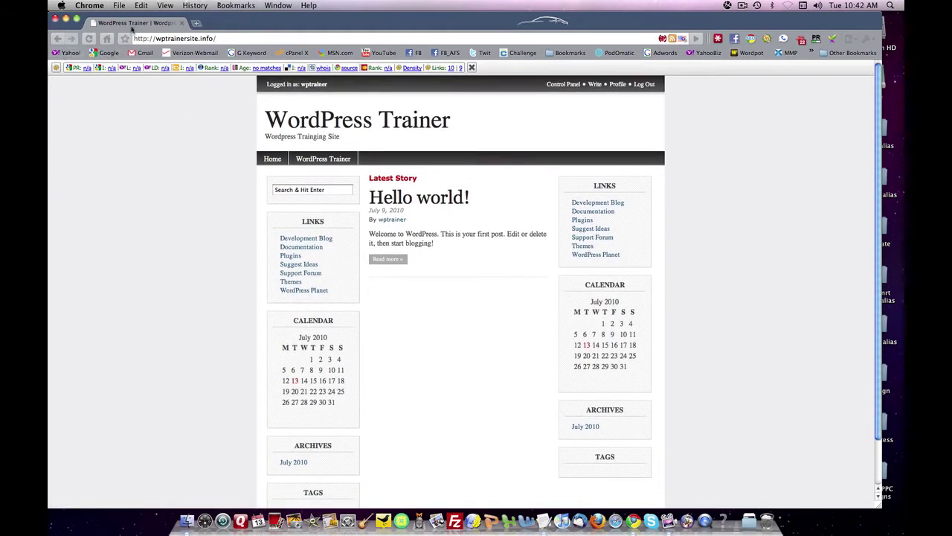
left_click(57, 37)
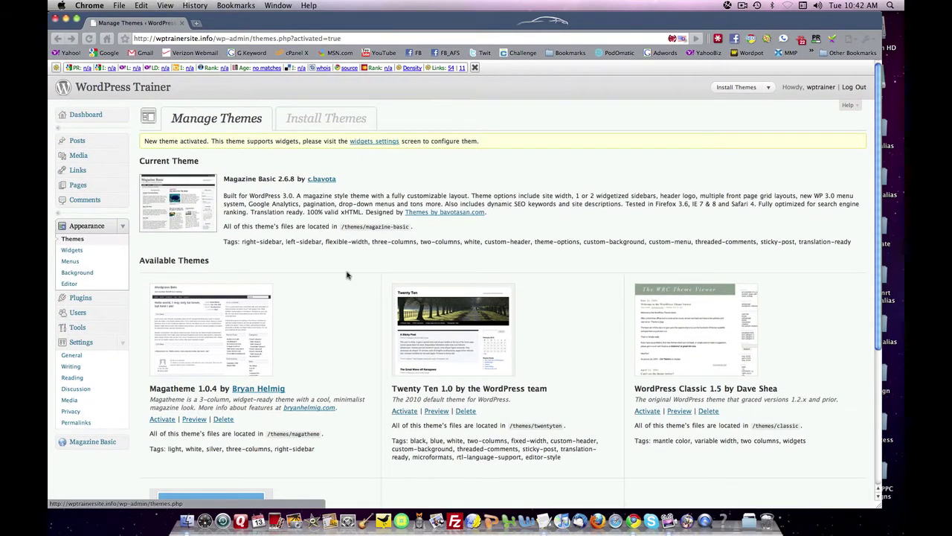
- Look over the remaining available themes and start a new post
scroll(384, 277, "down", 3)
scroll(384, 277, "down", 1)
scroll(347, 273, "up", 3)
left_click(77, 143)
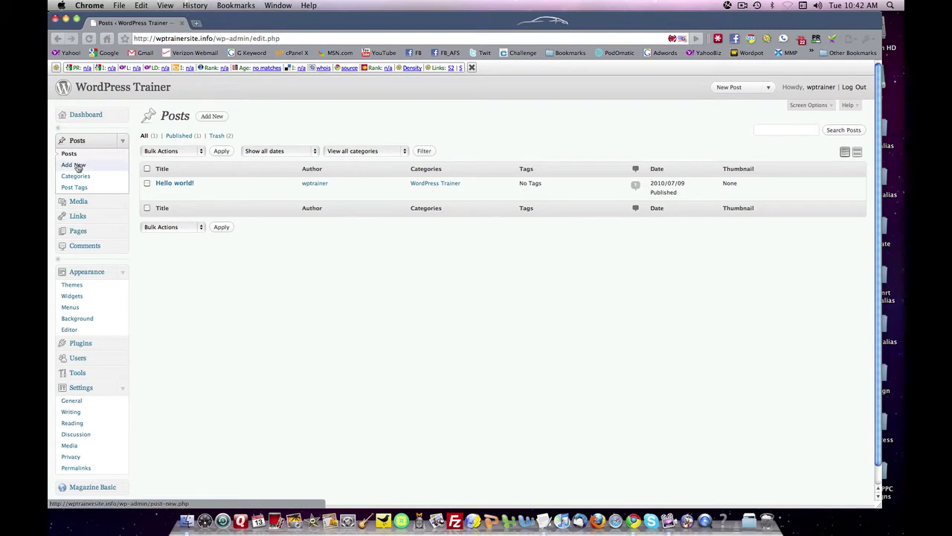
left_click(75, 165)
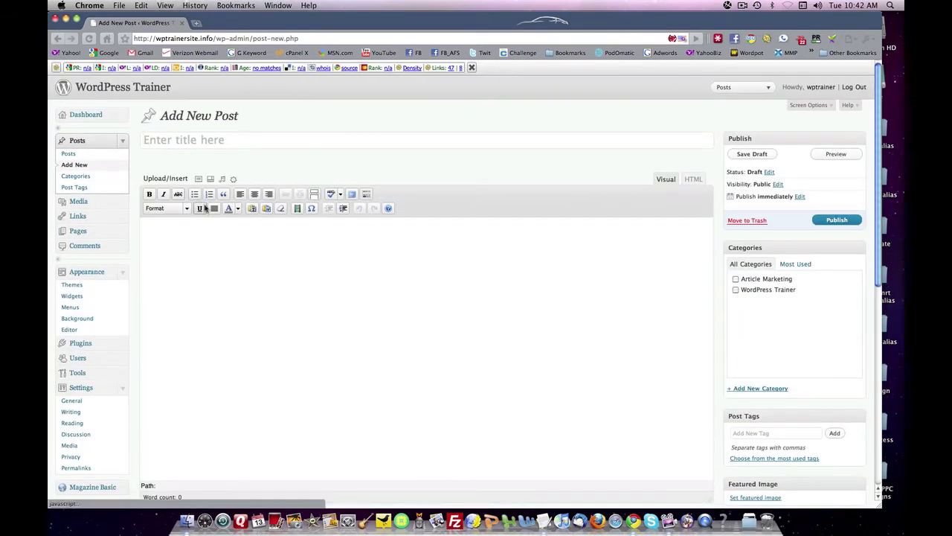
- Switch to the article marketing content document in TextEdit and copy its main heading "Article Marketing"
key("F9")
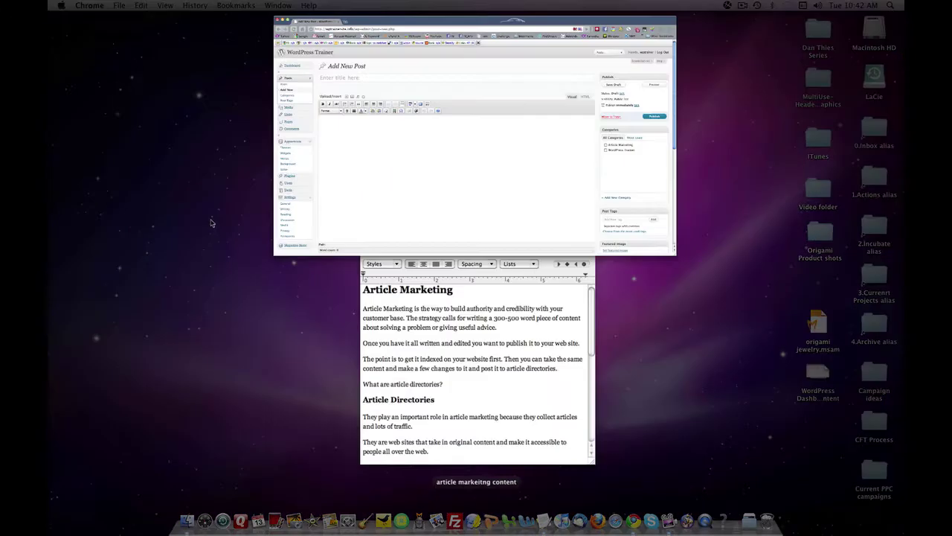
left_click(473, 296)
scroll(465, 276, "down", 4)
scroll(465, 276, "up", 4)
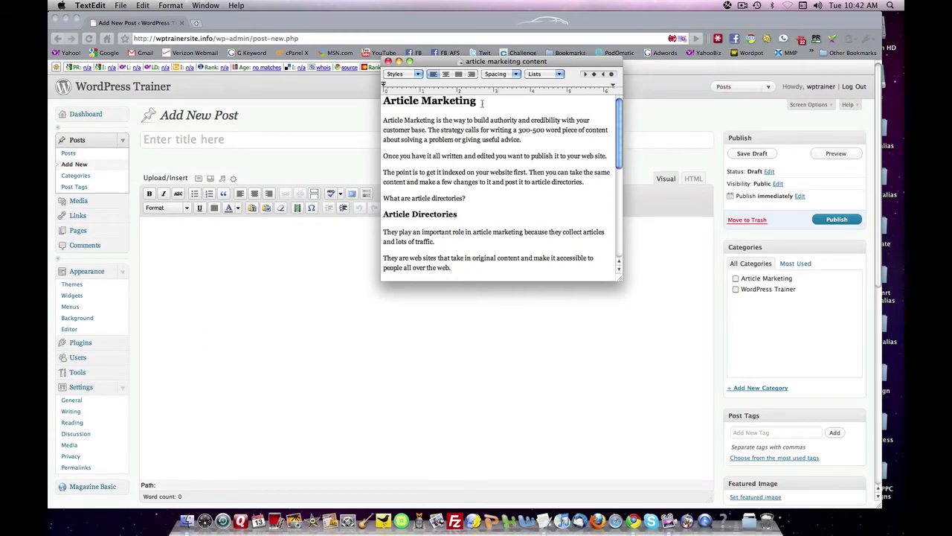
left_click_drag(481, 103, 383, 100)
key("super+c")
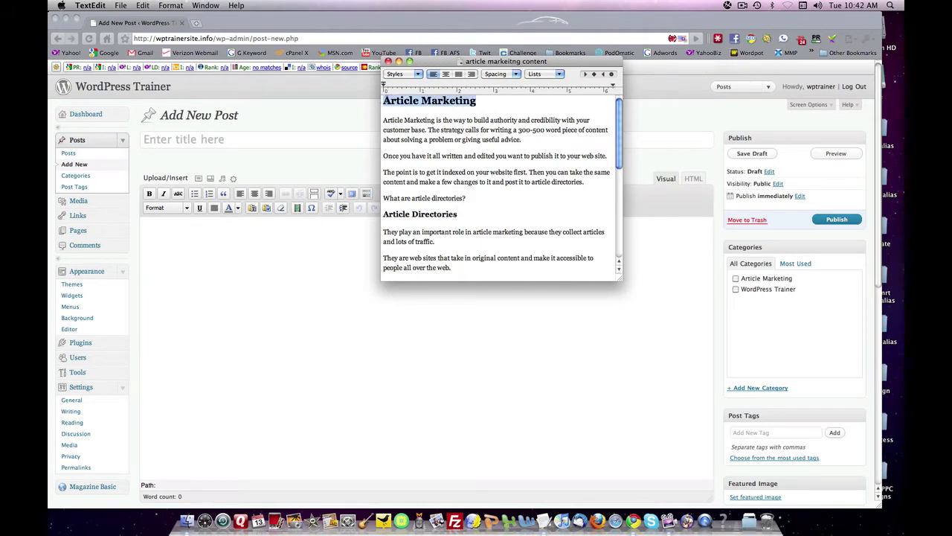
- Switch back to the new post and title it "Article Marketing – How to build links" using the copied heading
key("F9")
left_click(482, 169)
key("super+v")
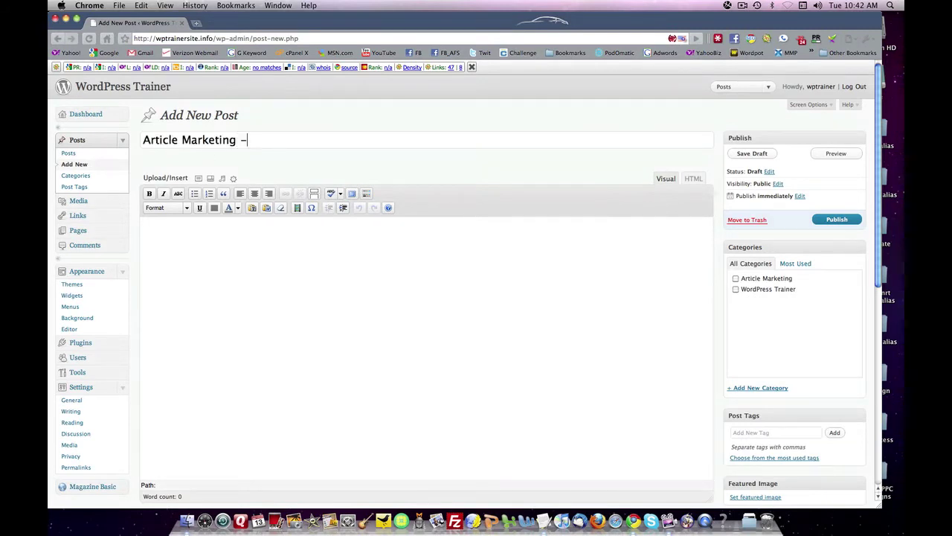
type("– How to build links")
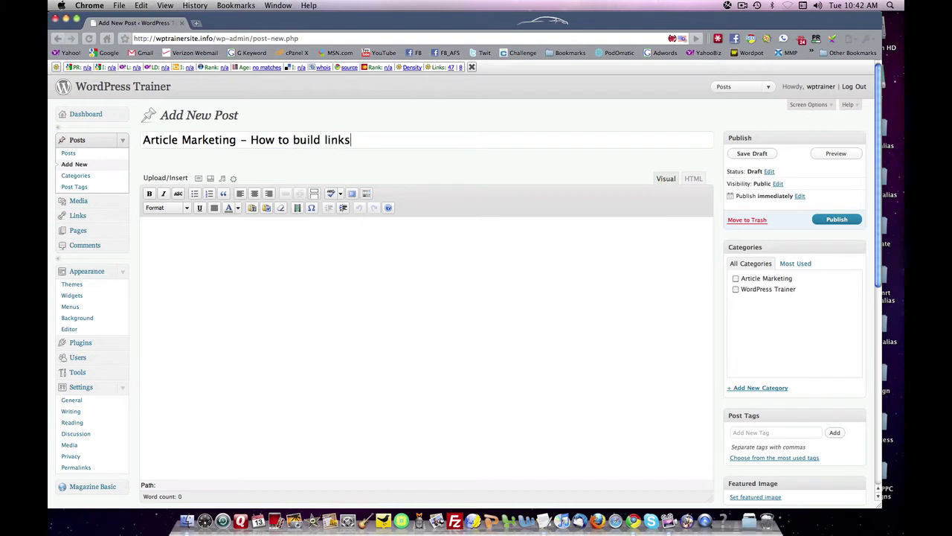
- Copy the whole article from the TextEdit article marketing document and return to the empty post in the browser
key("F3")
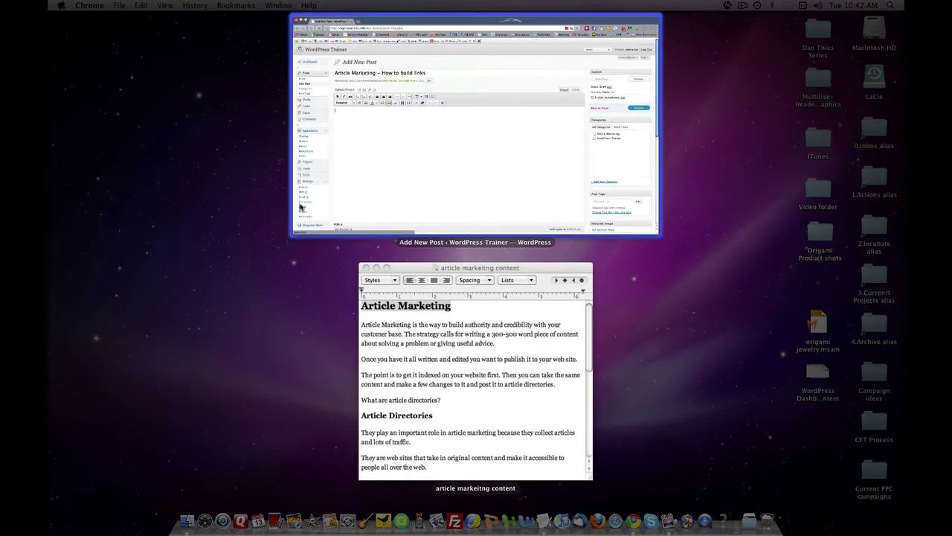
left_click(387, 244)
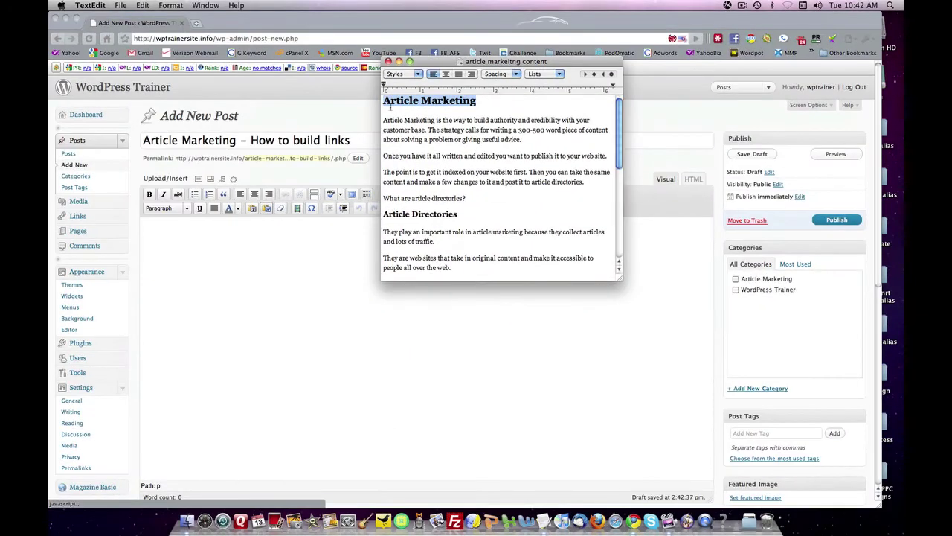
left_click_drag(385, 104, 416, 324)
key("super+c")
left_click(264, 252)
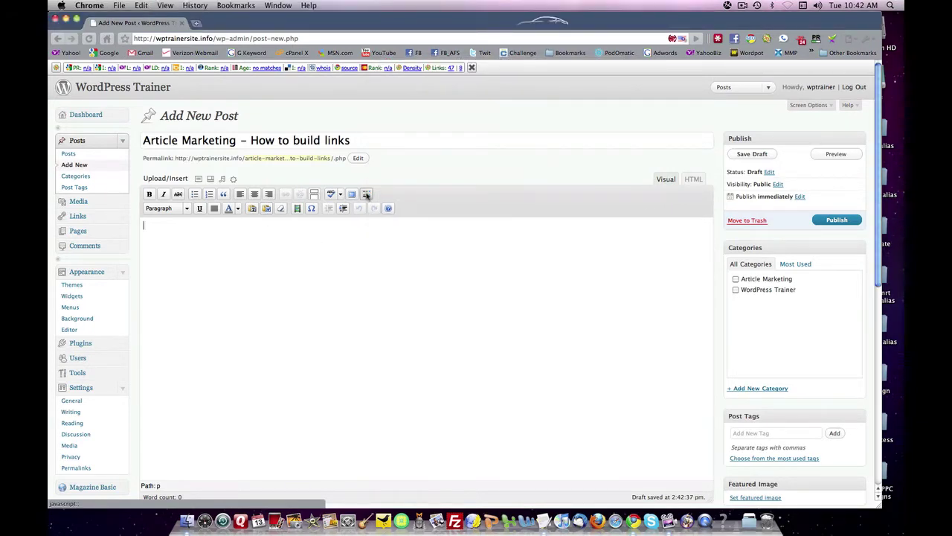
- Hide the editor's Kitchen Sink formatting row and show it again
left_click(366, 194)
left_click(209, 225)
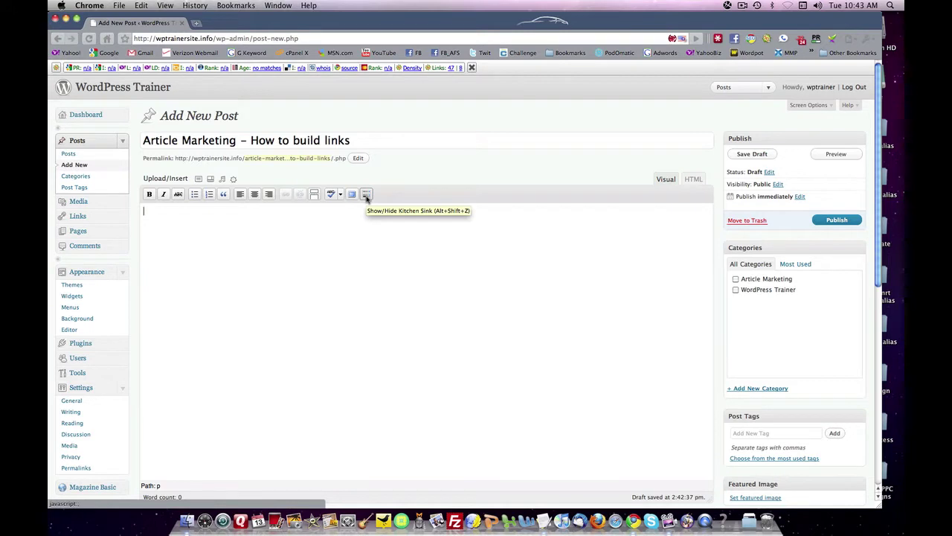
left_click(367, 194)
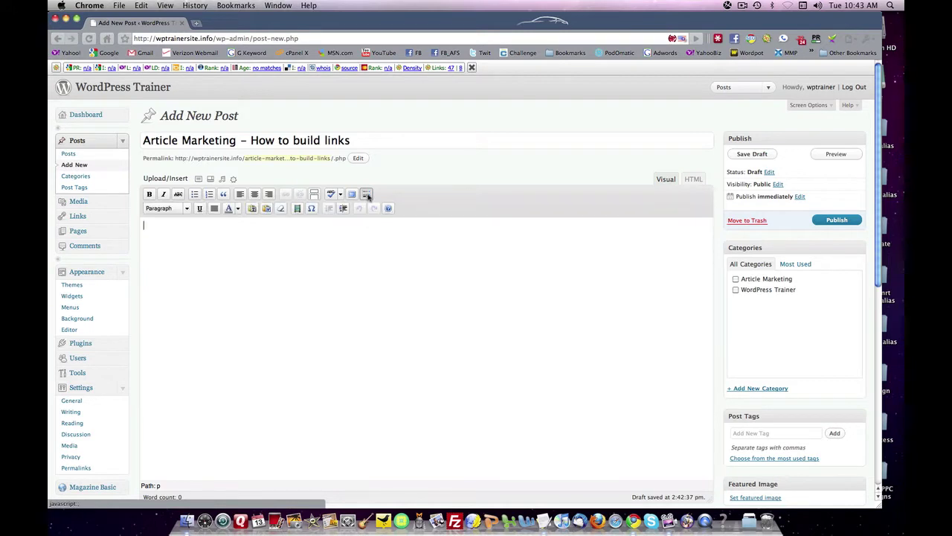
- Insert the copied article into the post body as plain text, keeping the line breaks
left_click(253, 209)
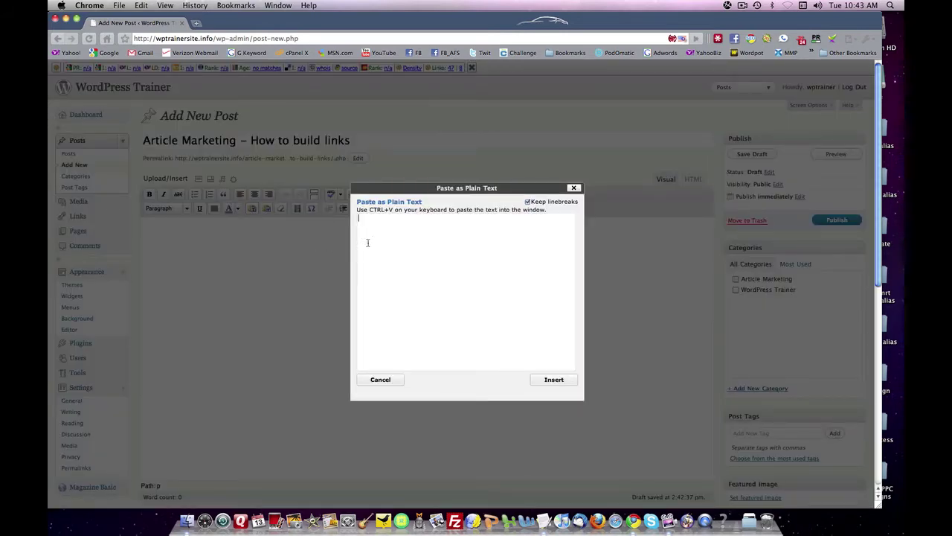
key("super+v")
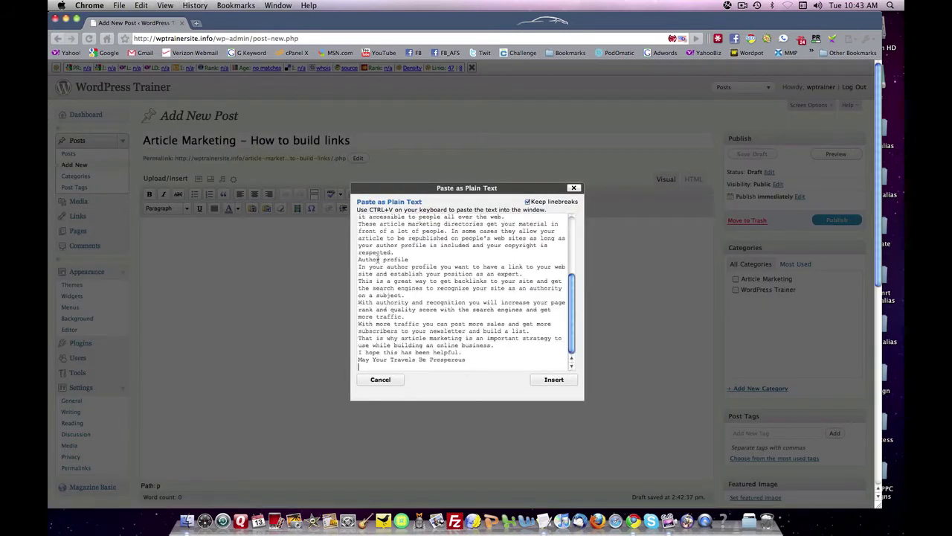
left_click_drag(578, 308, 567, 235)
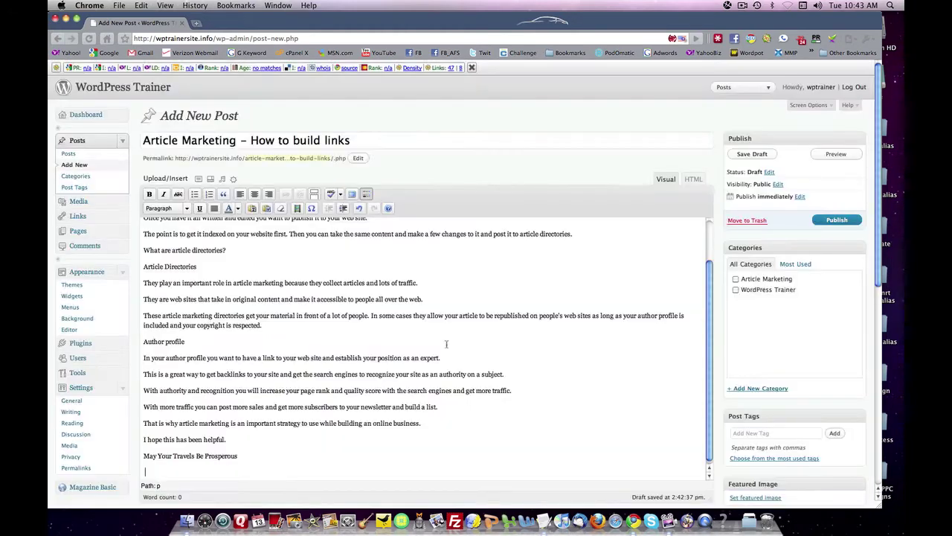
scroll(295, 320, "up", 3)
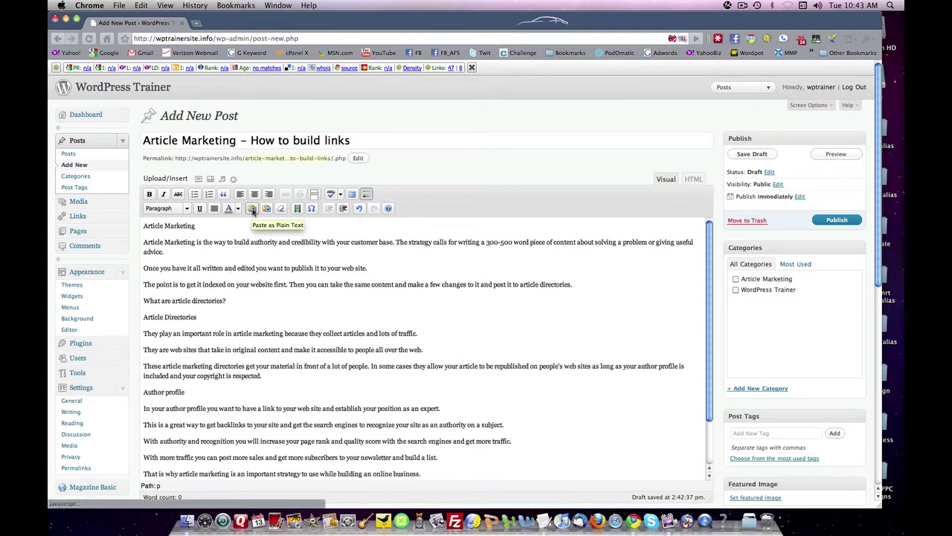
left_click(253, 212)
key("ctrl+v")
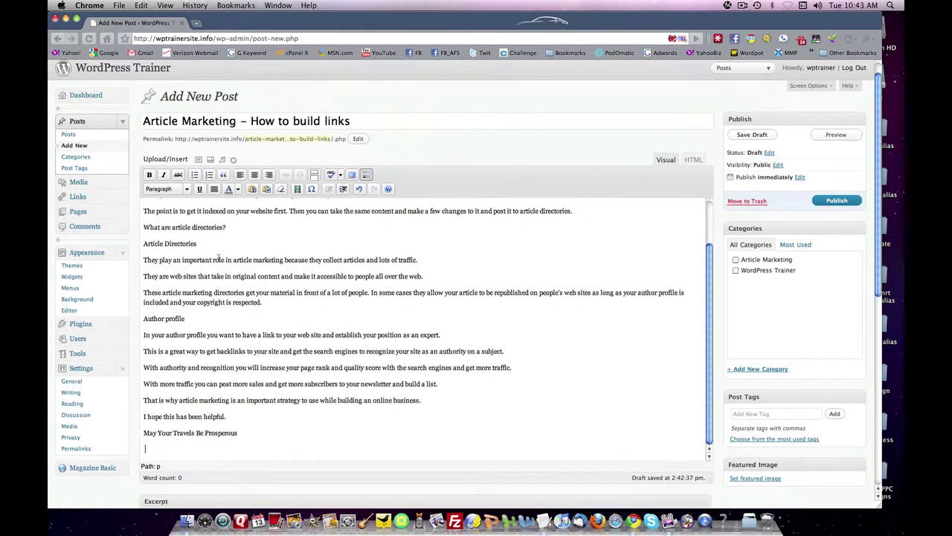
scroll(219, 258, "up", 5)
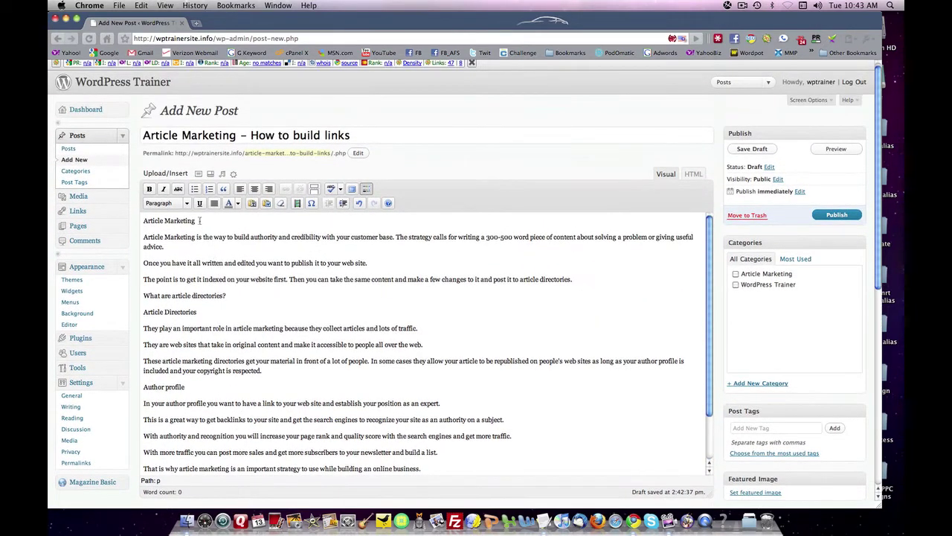
- Format the article's opening line "Article Marketing" as Heading 2
left_click_drag(195, 220, 144, 221)
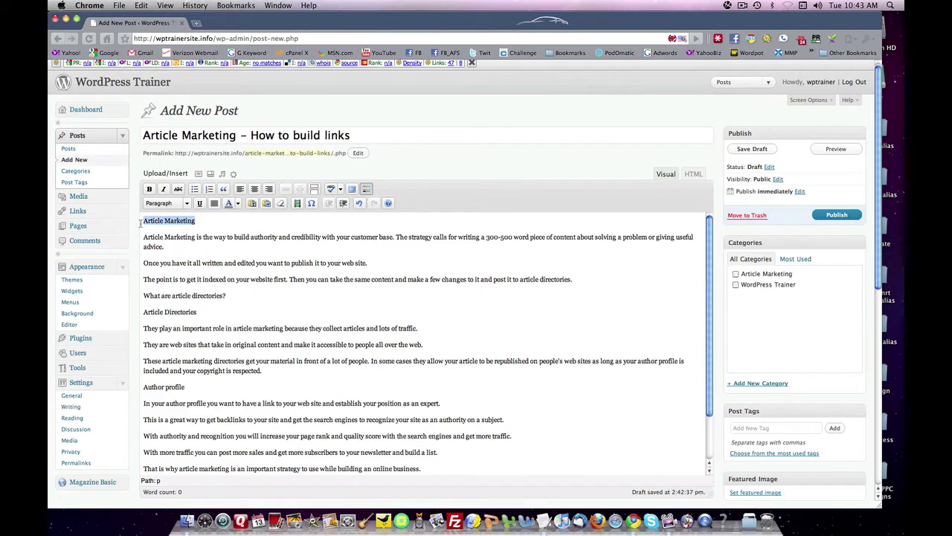
left_click(186, 204)
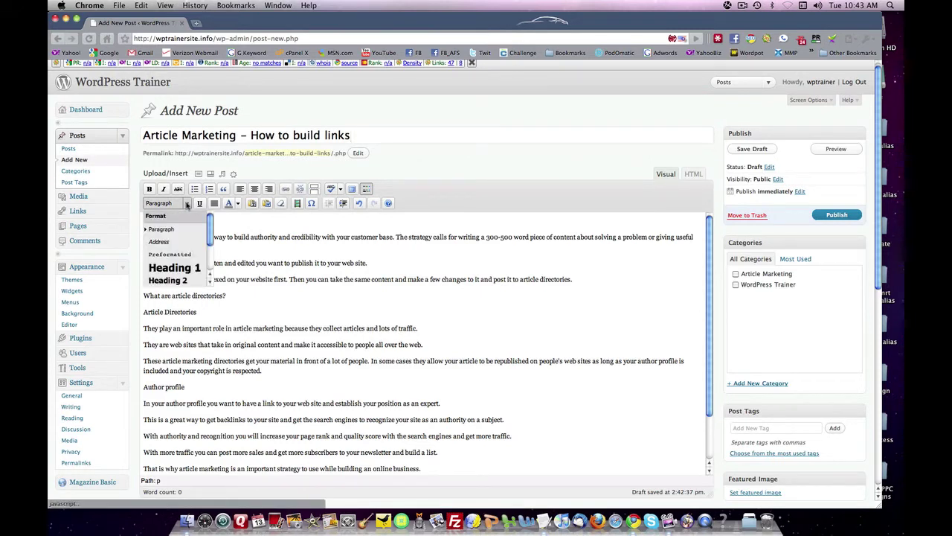
scroll(166, 262, "down", 1)
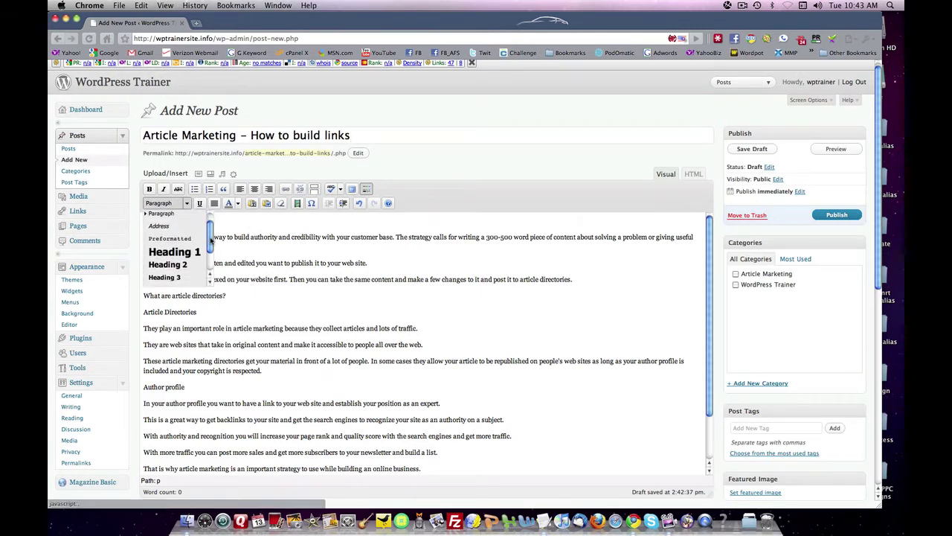
left_click(170, 264)
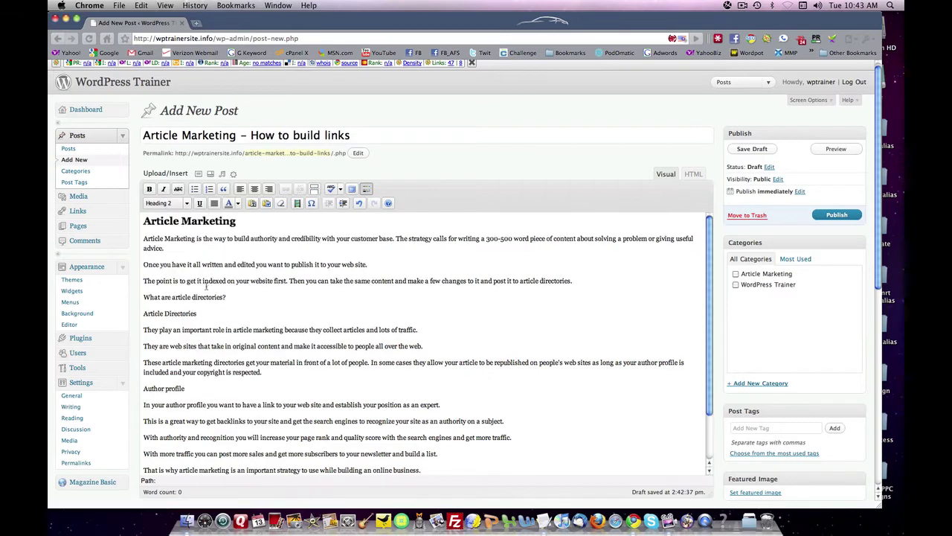
- Format the "Article Directories" and "Author profile" lines in the post body as Heading 3
left_click_drag(202, 315, 143, 314)
left_click(186, 203)
scroll(175, 223, "down", 3)
left_click(174, 191)
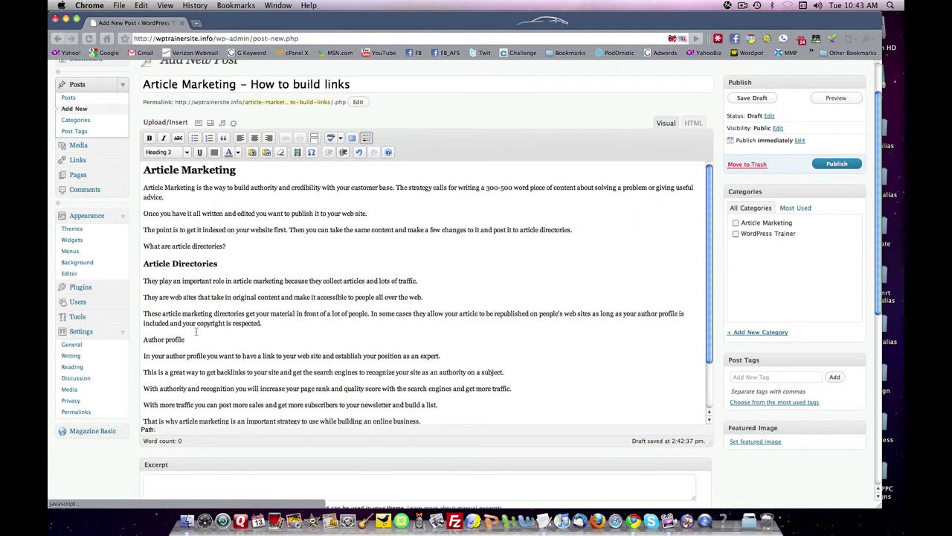
left_click_drag(189, 339, 143, 340)
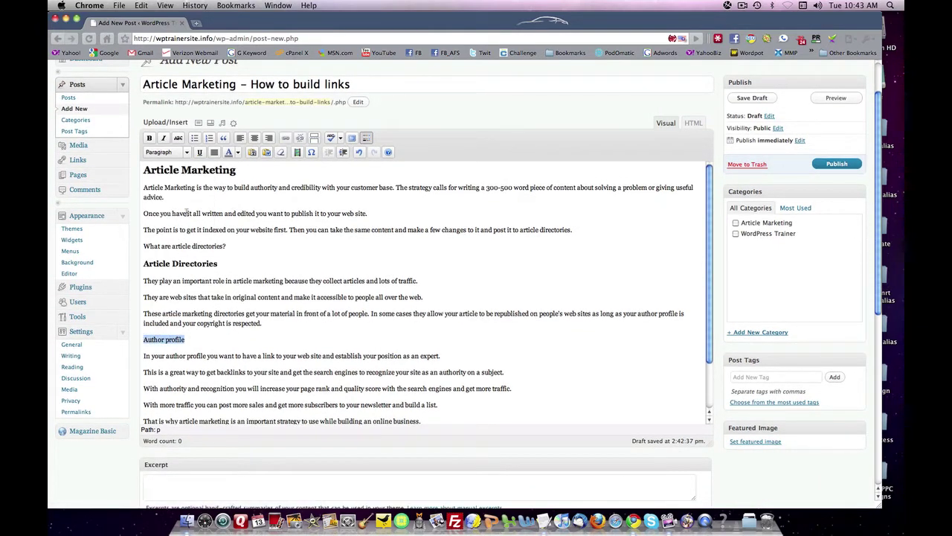
left_click(187, 152)
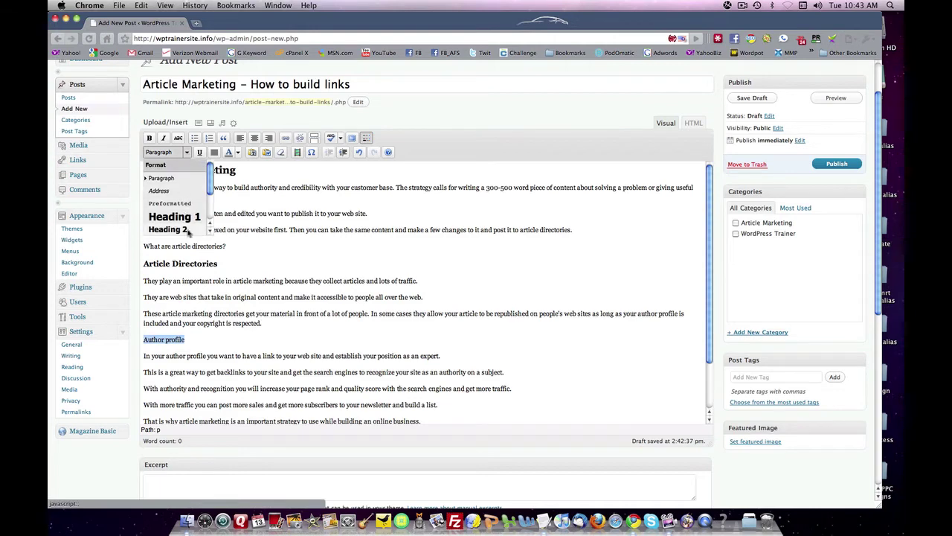
scroll(209, 191, "down", 2)
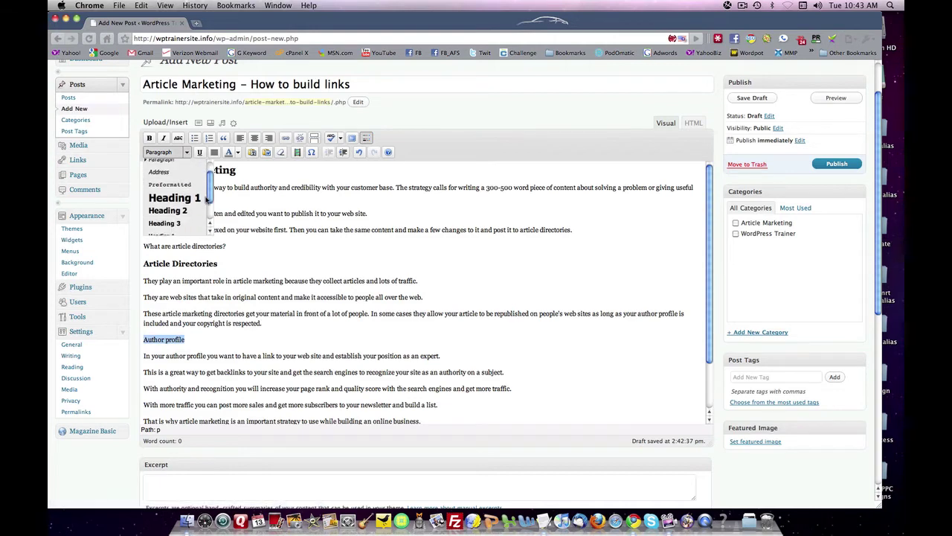
left_click(174, 221)
- Check the formatted article from beginning to end and save the post as a draft
scroll(277, 348, "down", 3)
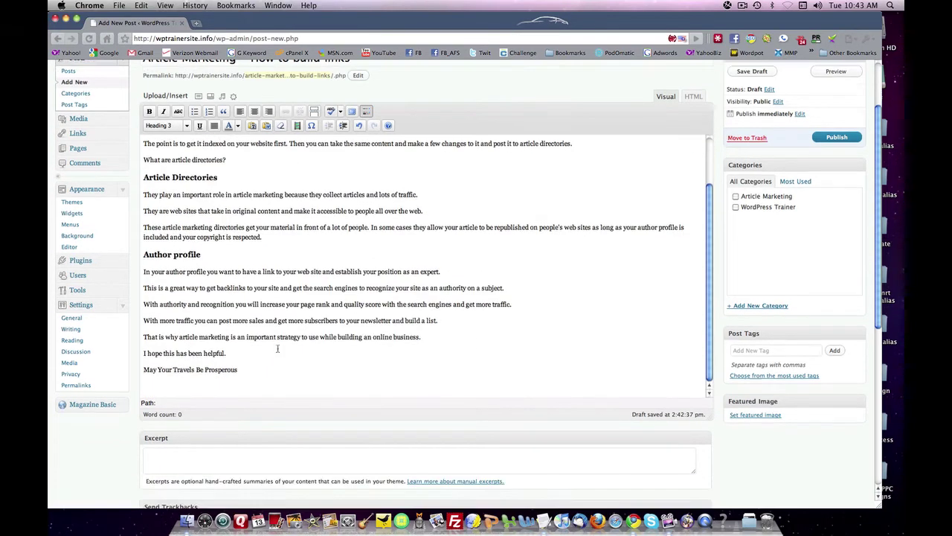
scroll(306, 307, "up", 5)
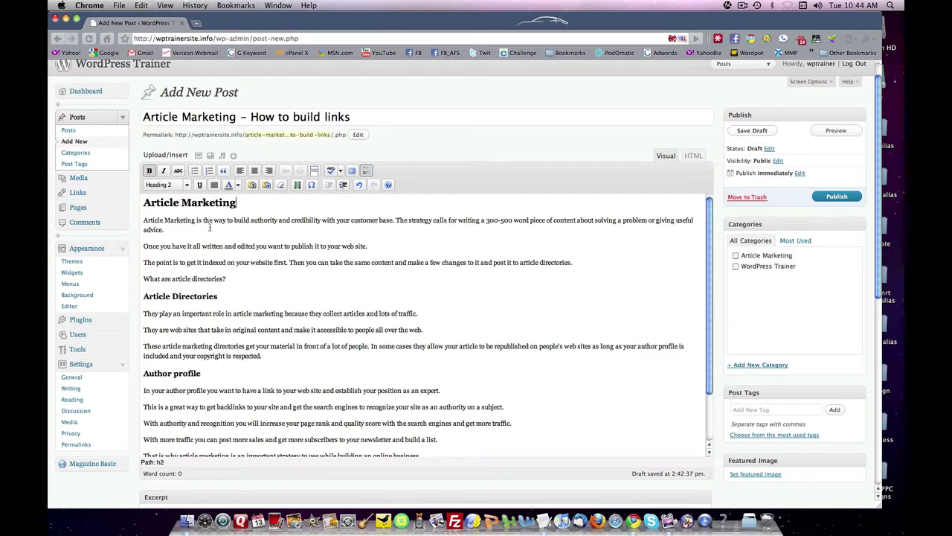
scroll(188, 266, "down", 4)
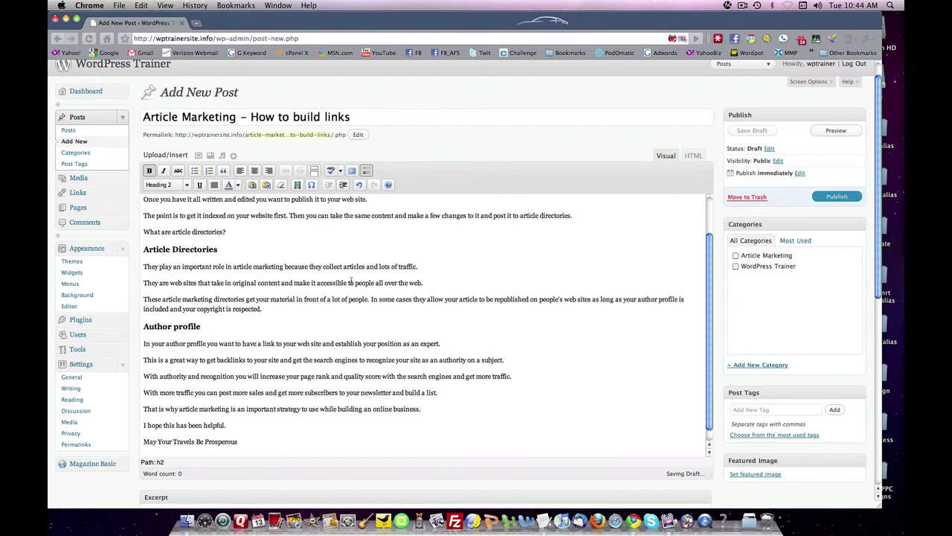
scroll(348, 281, "down", 2)
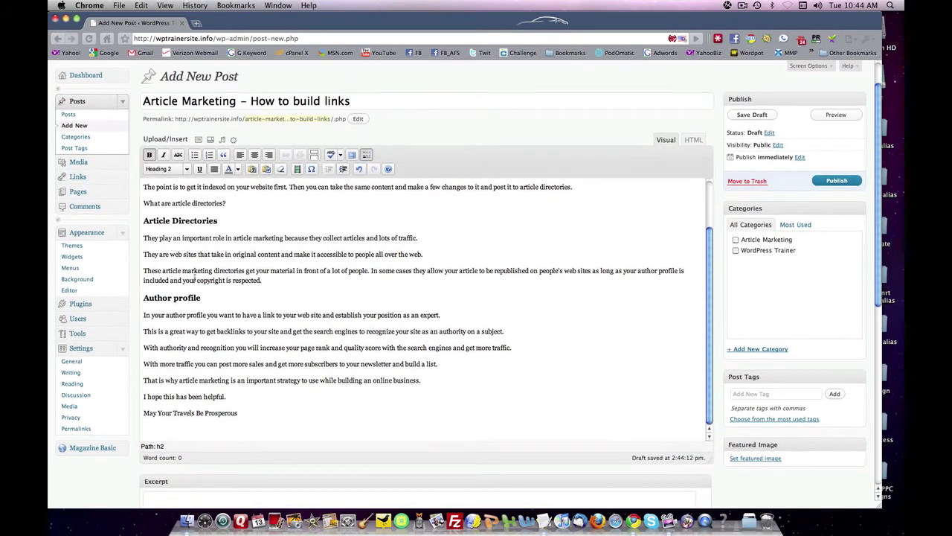
scroll(298, 279, "down", 6)
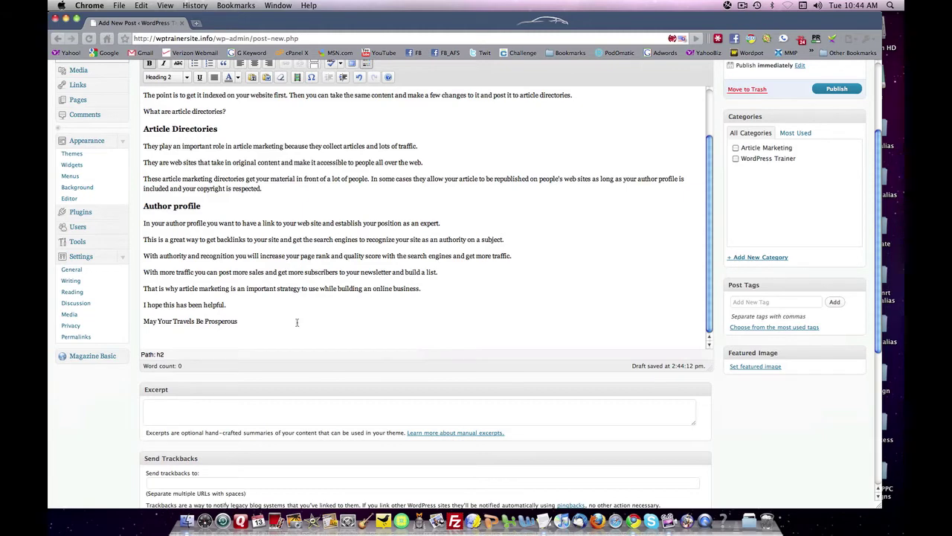
scroll(304, 326, "up", 10)
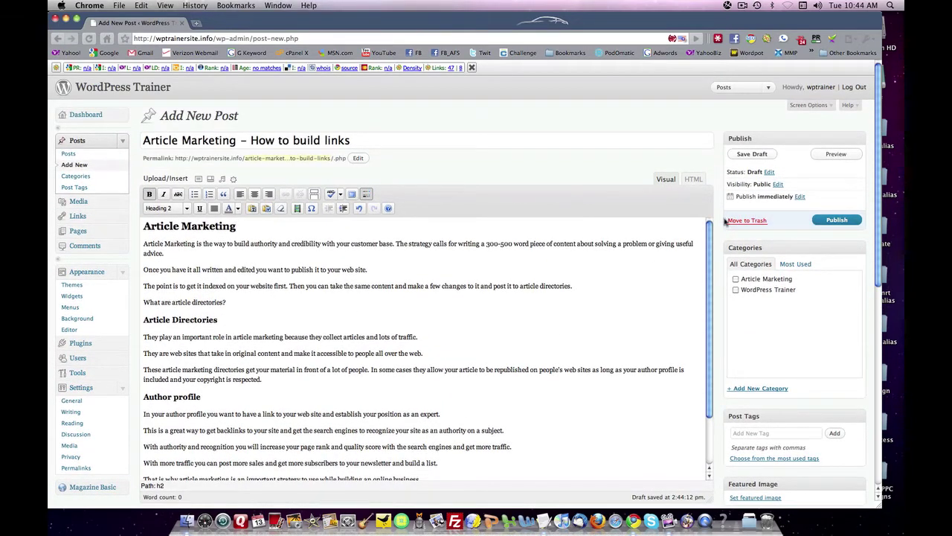
left_click(753, 154)
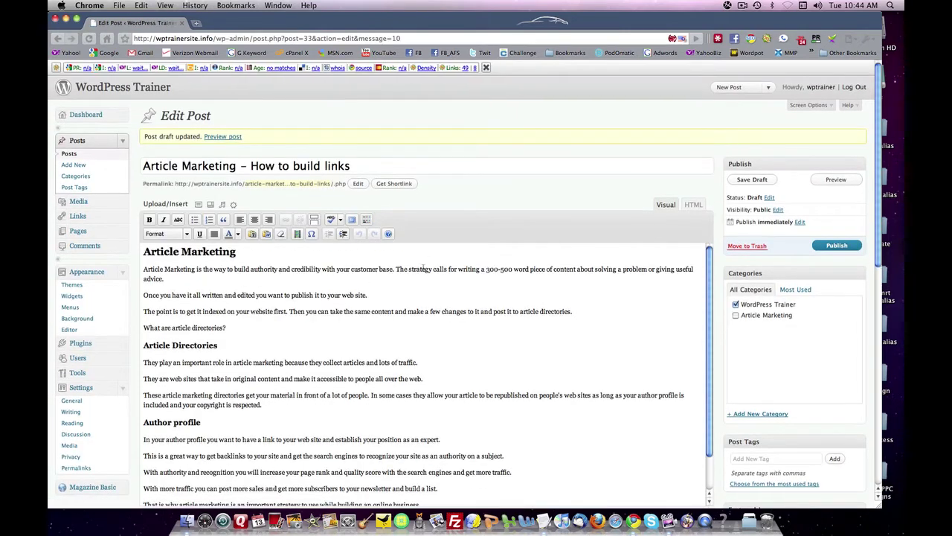
- Assign the post to the Article Marketing category and remove it from the WordPress Trainer category
scroll(631, 282, "down", 2)
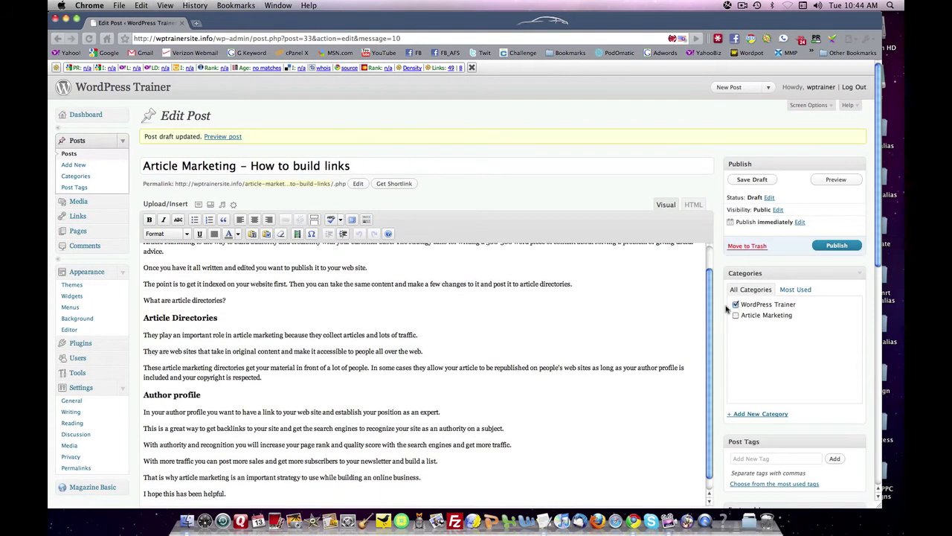
scroll(770, 339, "down", 2)
left_click(760, 357)
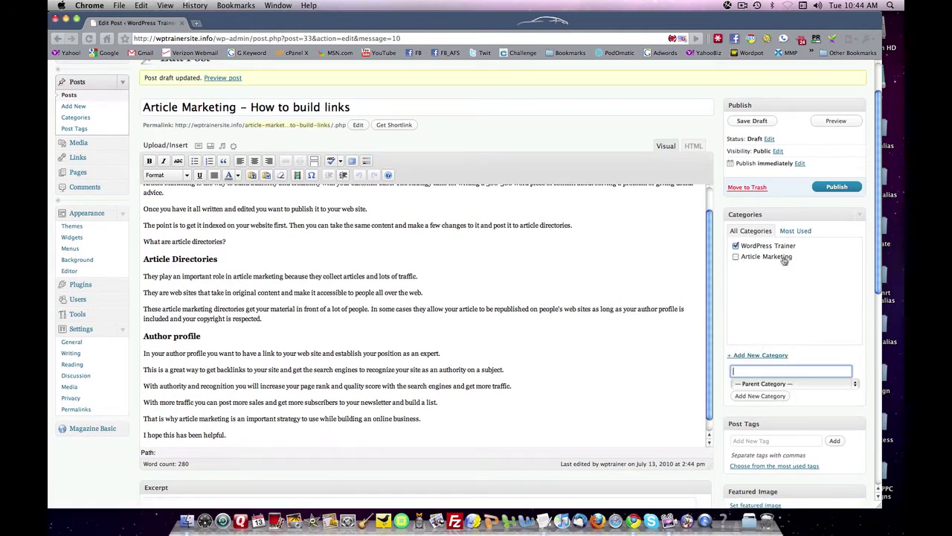
left_click(736, 257)
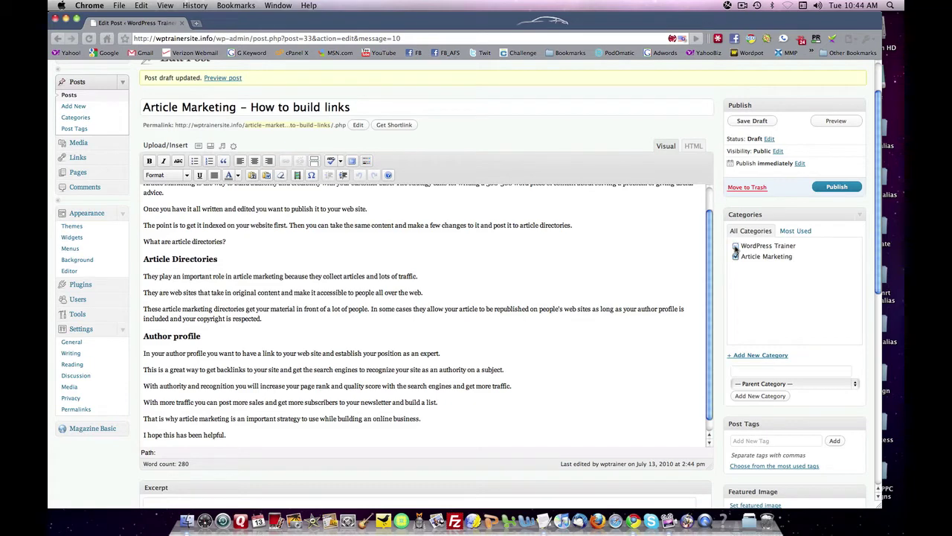
left_click(736, 246)
- Add the tags "article marketing", "article writing" and "writing content" to the post
scroll(554, 303, "up", 3)
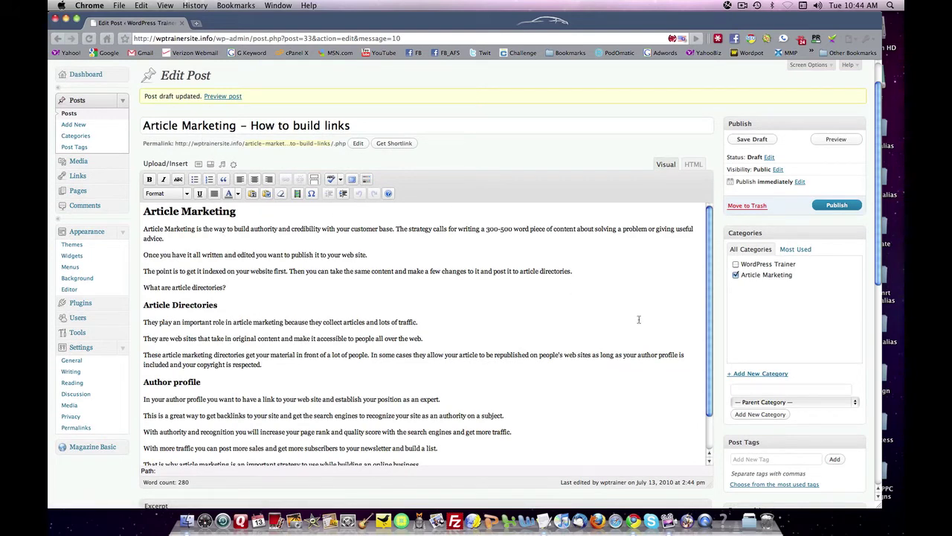
scroll(753, 341, "down", 3)
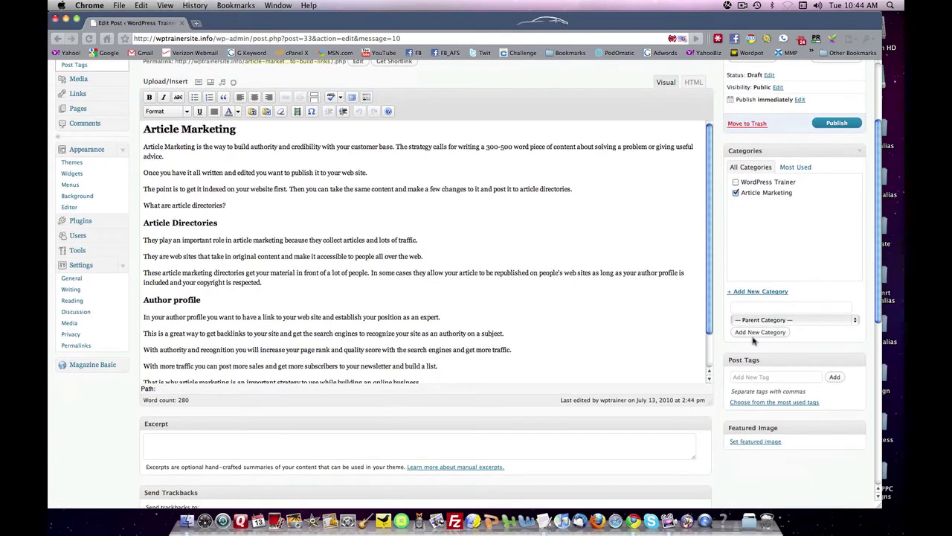
scroll(759, 339, "down", 1)
left_click(743, 363)
type("article")
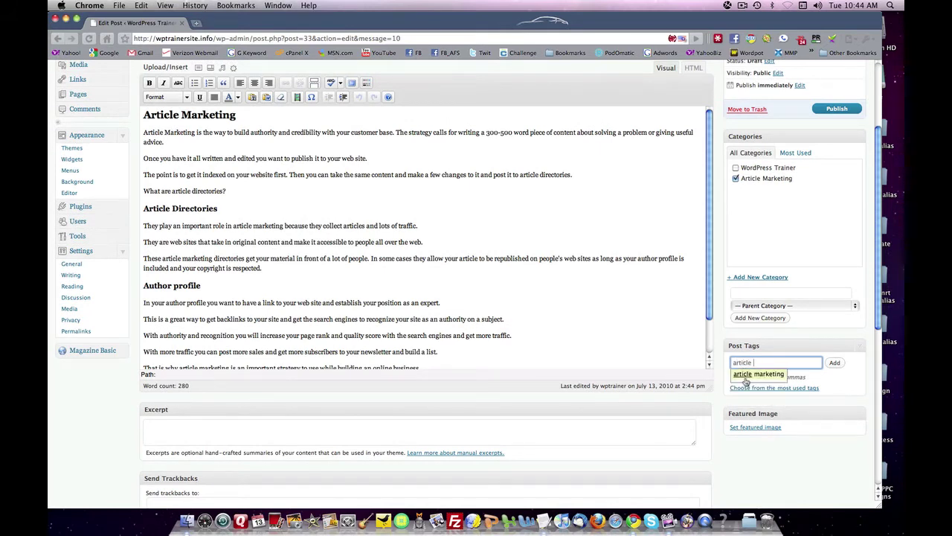
left_click(747, 376)
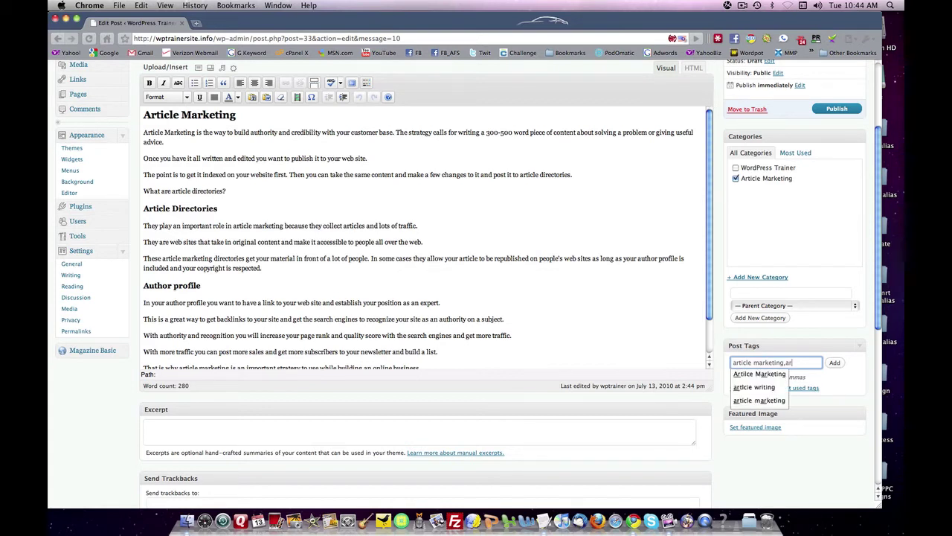
left_click(755, 388)
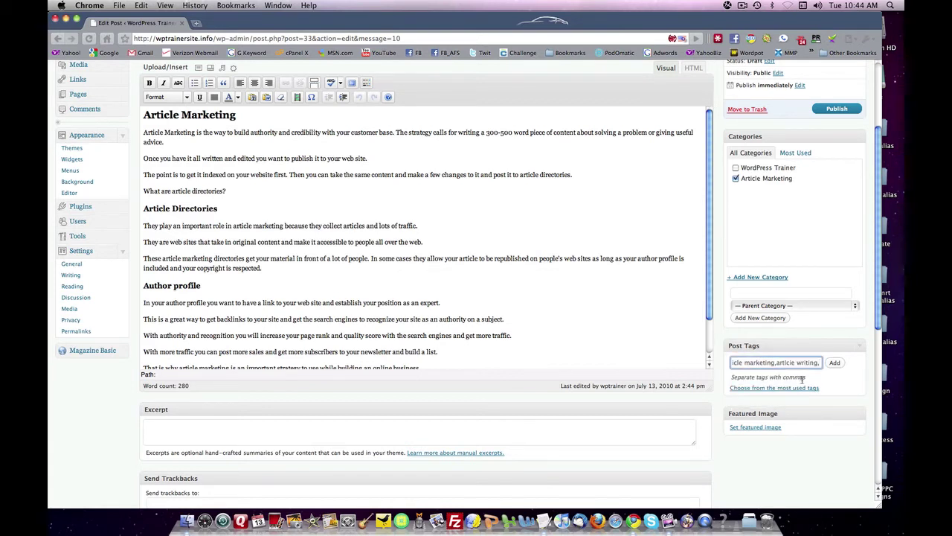
left_click(834, 364)
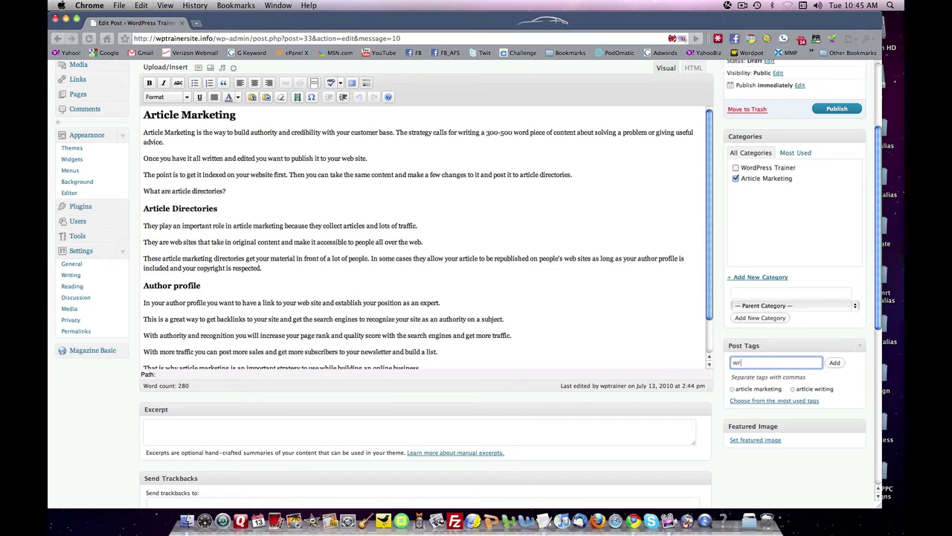
type("iting content")
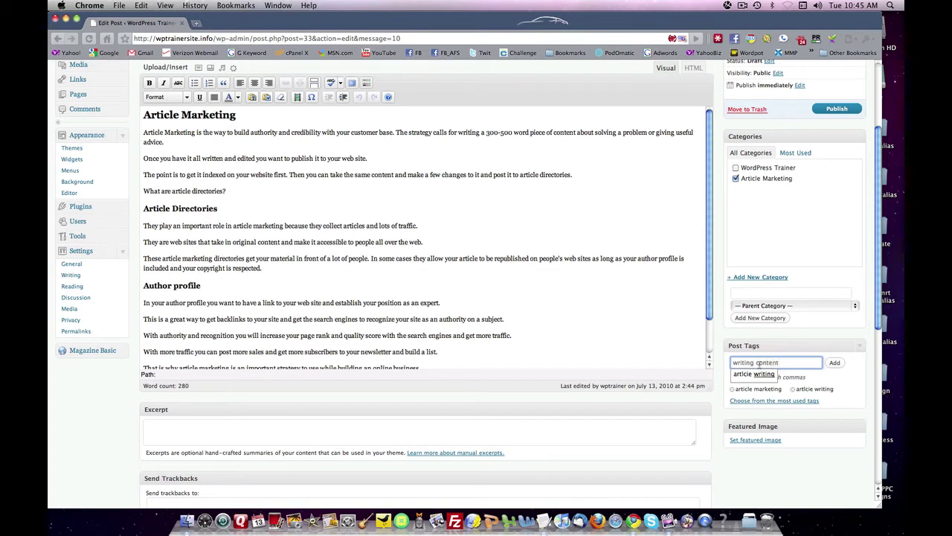
left_click(835, 363)
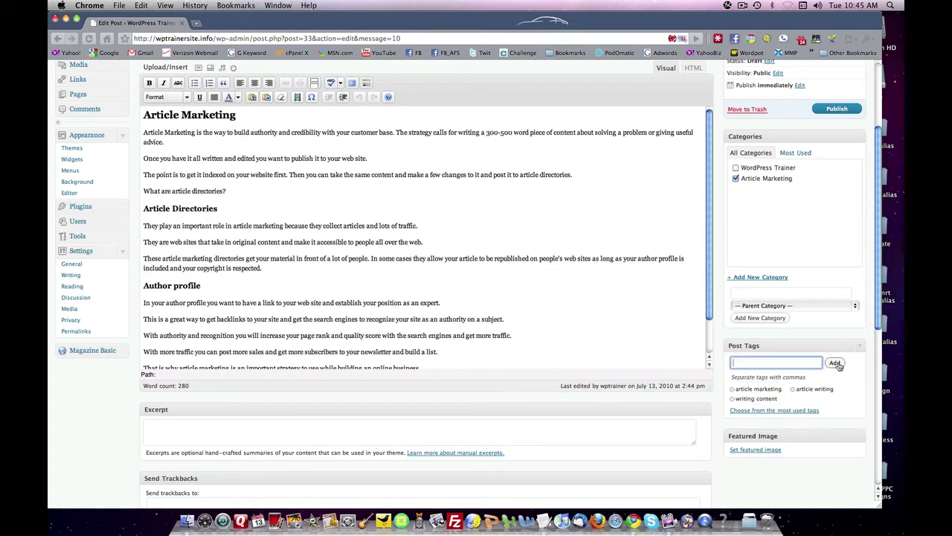
mouse_move(710, 281)
left_mouse_down()
mouse_move(710, 314)
mouse_move(710, 281)
left_mouse_up()
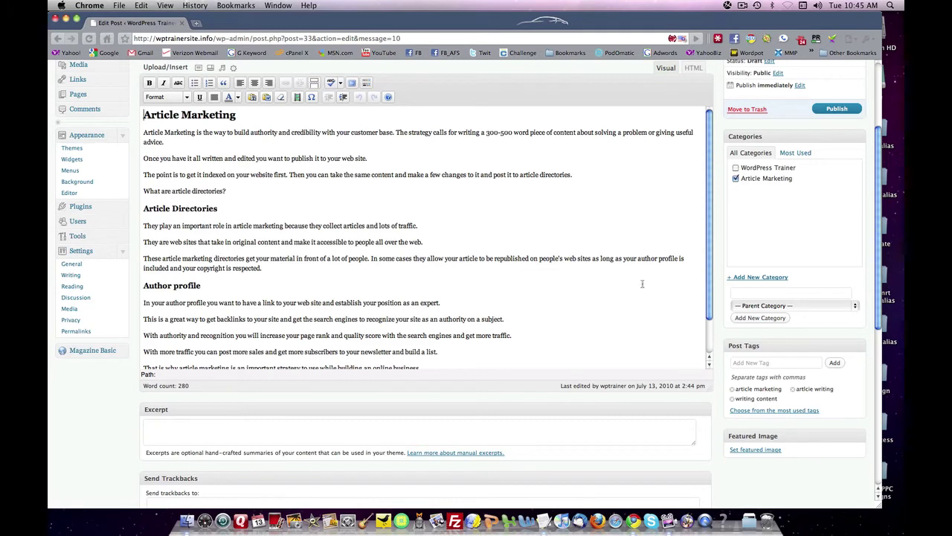
- Examine the heading markup in the post's HTML source and return to the visual editor
scroll(707, 204, "up", 3)
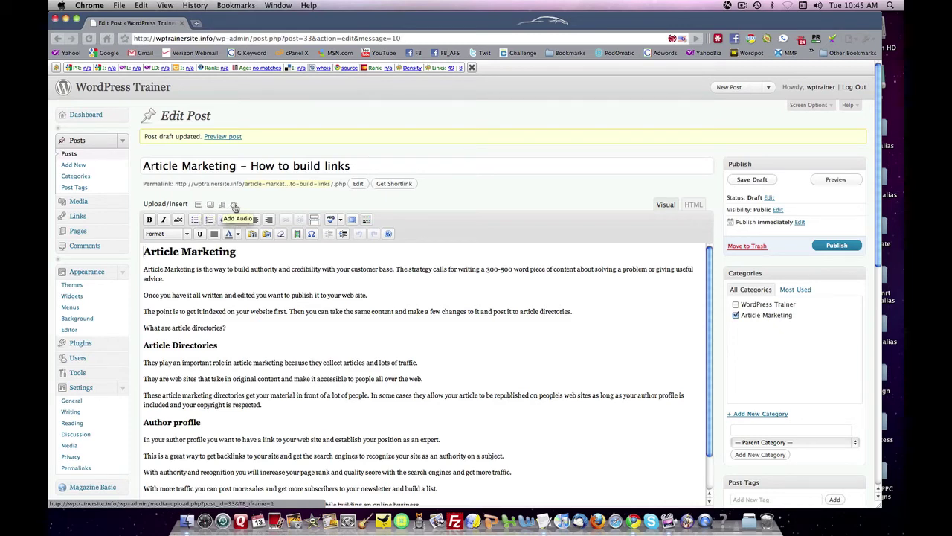
left_click(692, 206)
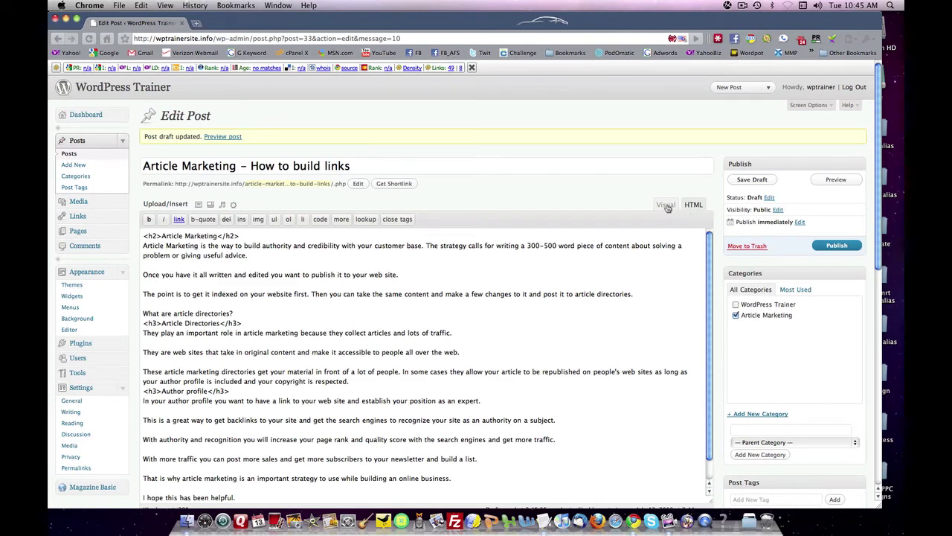
left_click(666, 205)
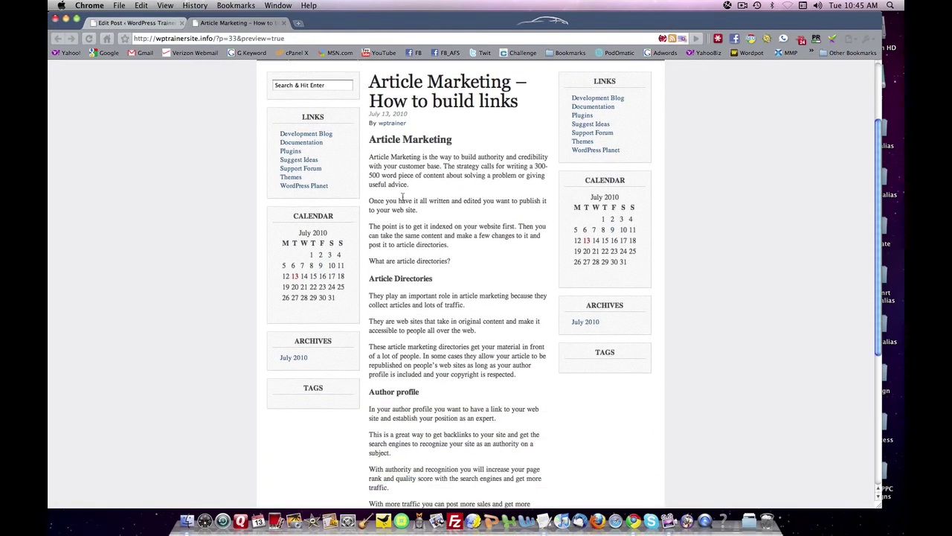
- Check the article's layout from beginning to end in the post preview and return to the post editor
scroll(402, 197, "down", 5)
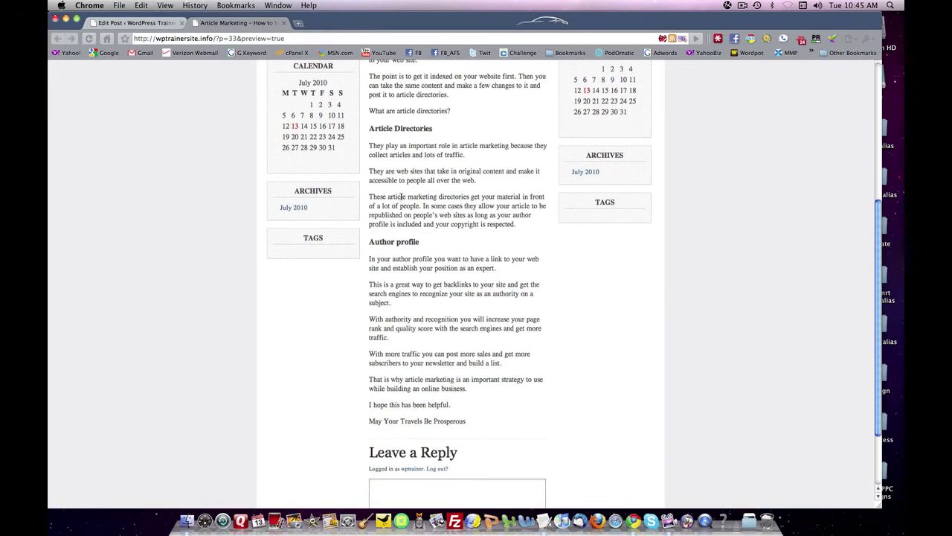
scroll(402, 197, "up", 10)
scroll(401, 196, "up", 3)
left_click(136, 22)
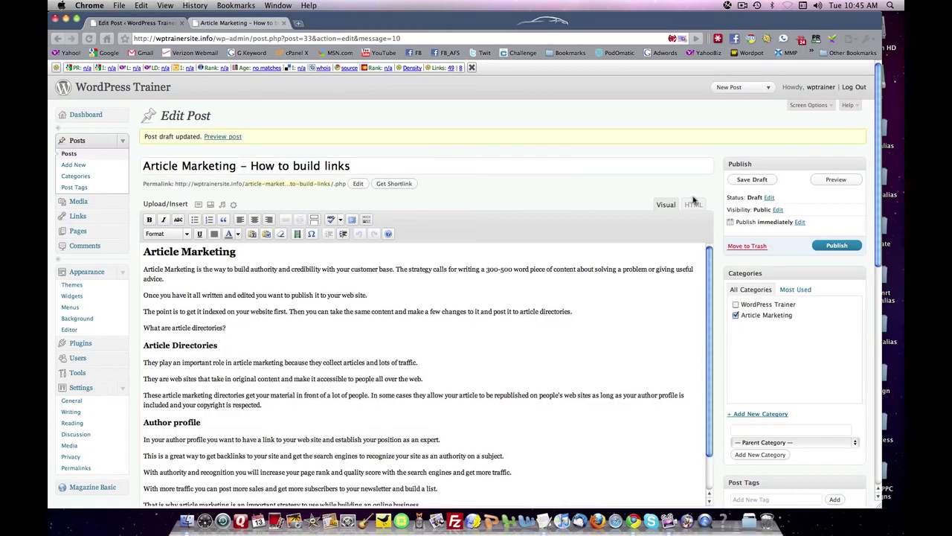
- Publish the post and look over the site's front page with its latest story and tags
left_click(840, 245)
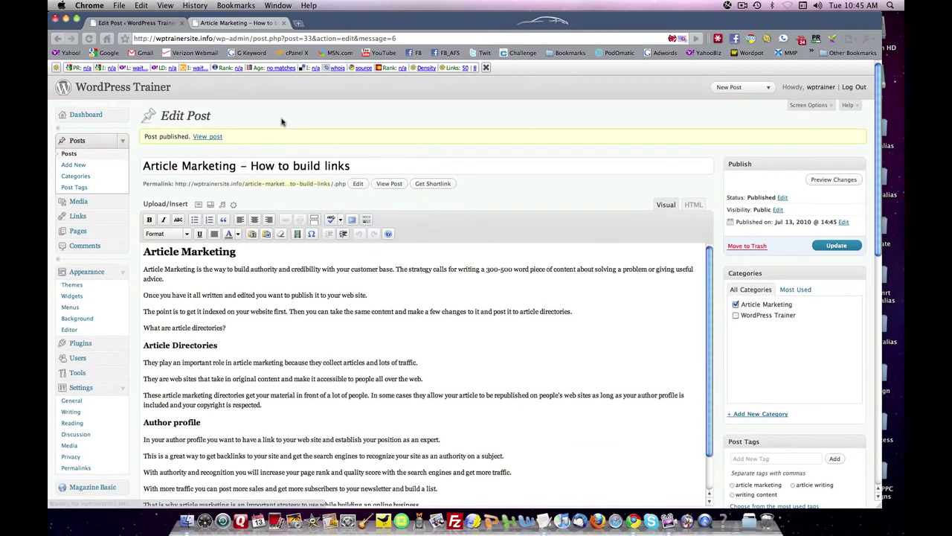
left_click(117, 90)
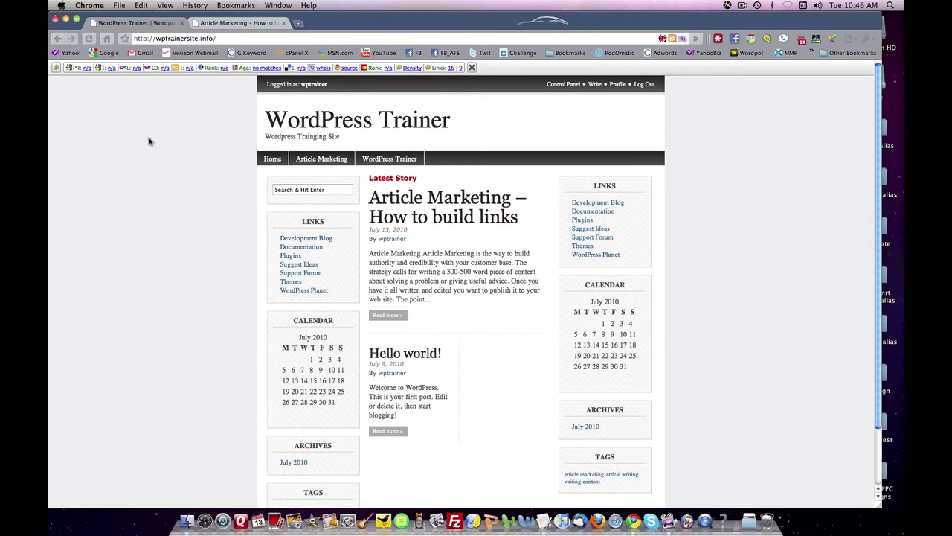
scroll(160, 190, "down", 3)
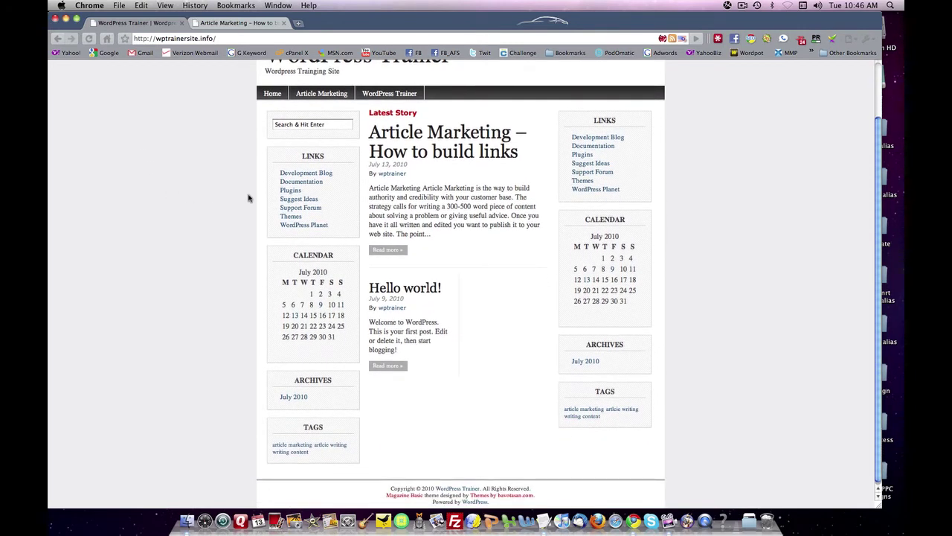
scroll(484, 248, "up", 3)
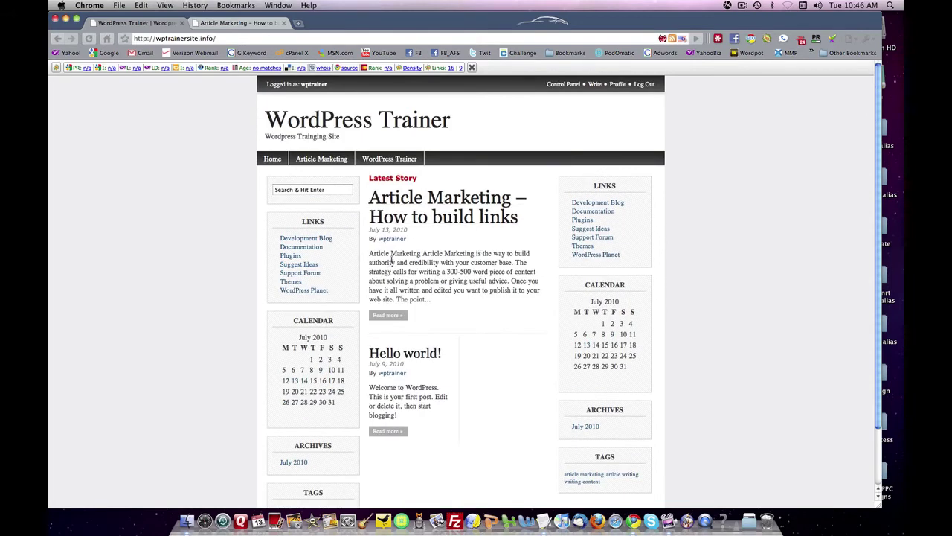
- Open the full published article from its front-page excerpt, check it down to the tags, and return to the home page
left_click(388, 315)
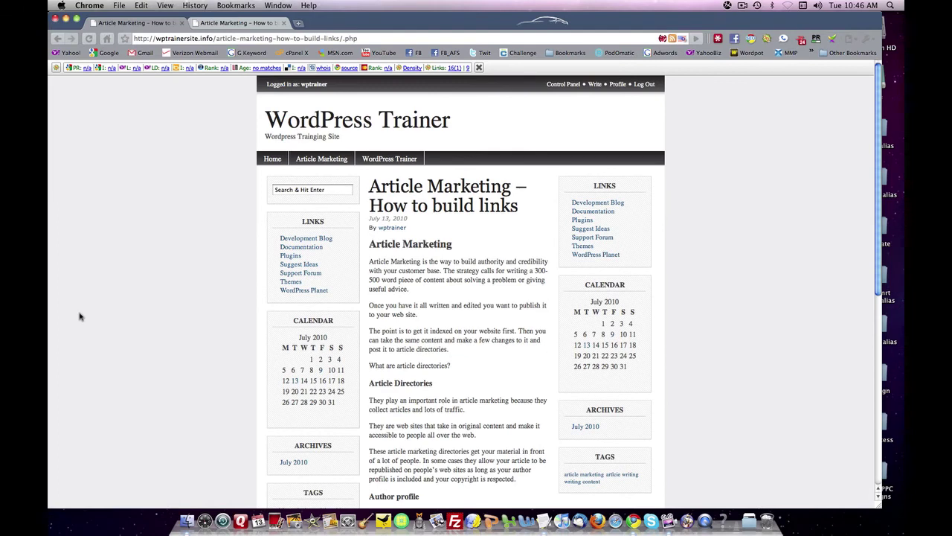
scroll(80, 316, "down", 10)
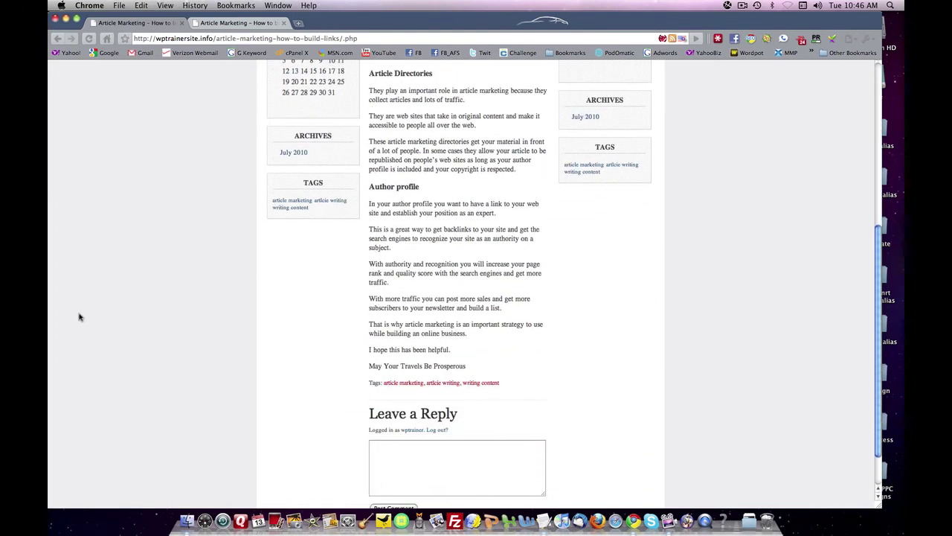
scroll(79, 316, "up", 10)
left_click(303, 106)
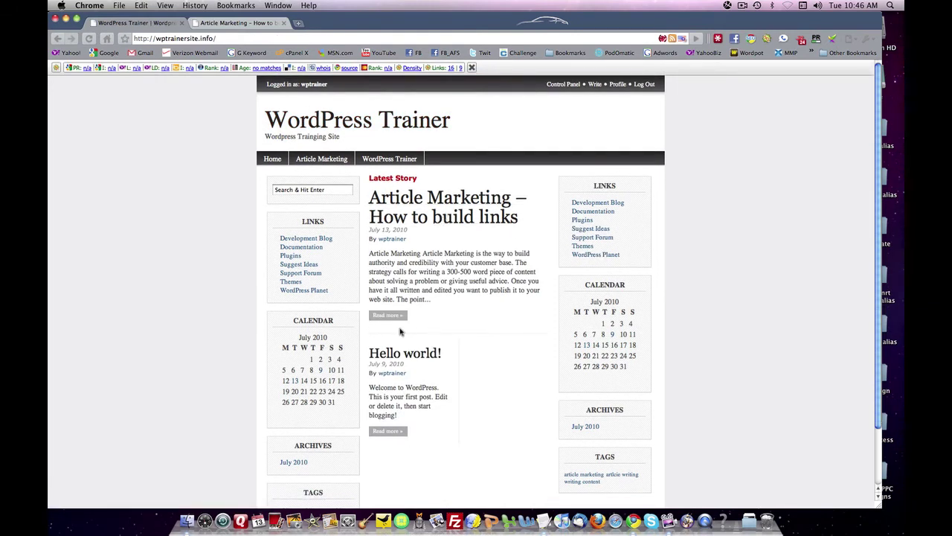
- Move the "Hello world!" post to the trash from the admin post list and check the site's front page
left_click(58, 37)
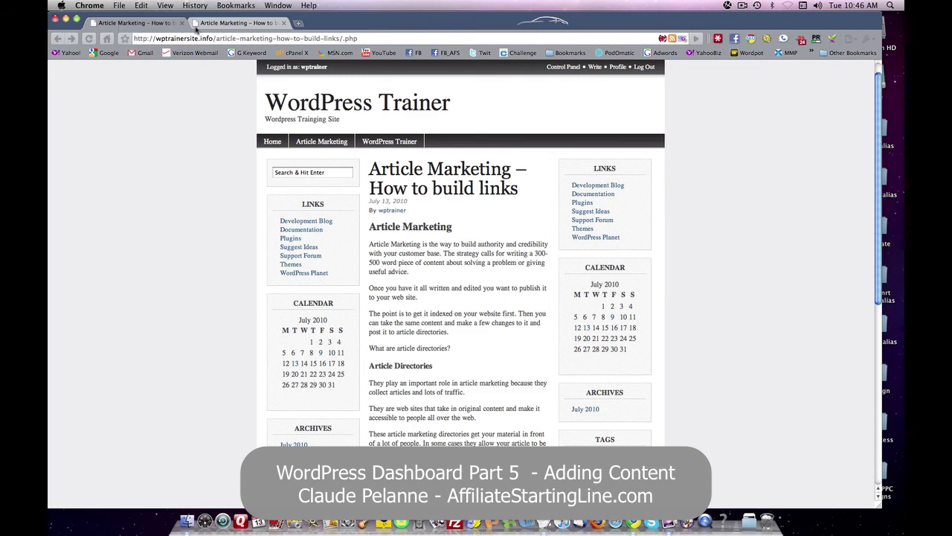
left_click(57, 38)
left_click(56, 37)
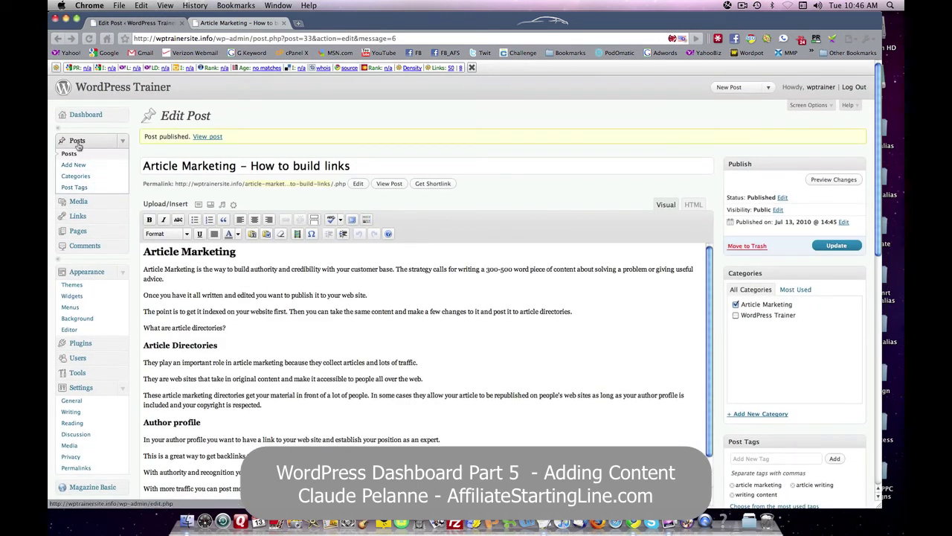
left_click(79, 142)
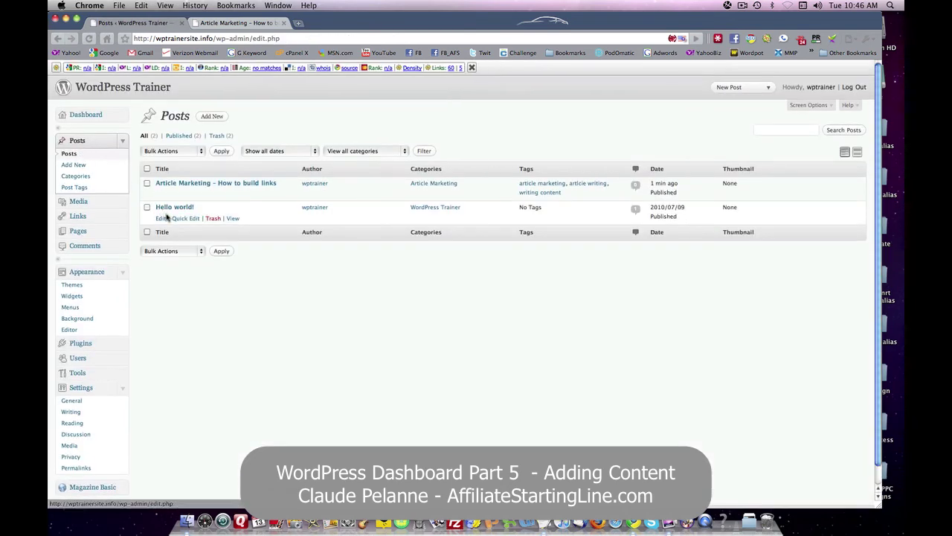
left_click(147, 206)
left_click(213, 218)
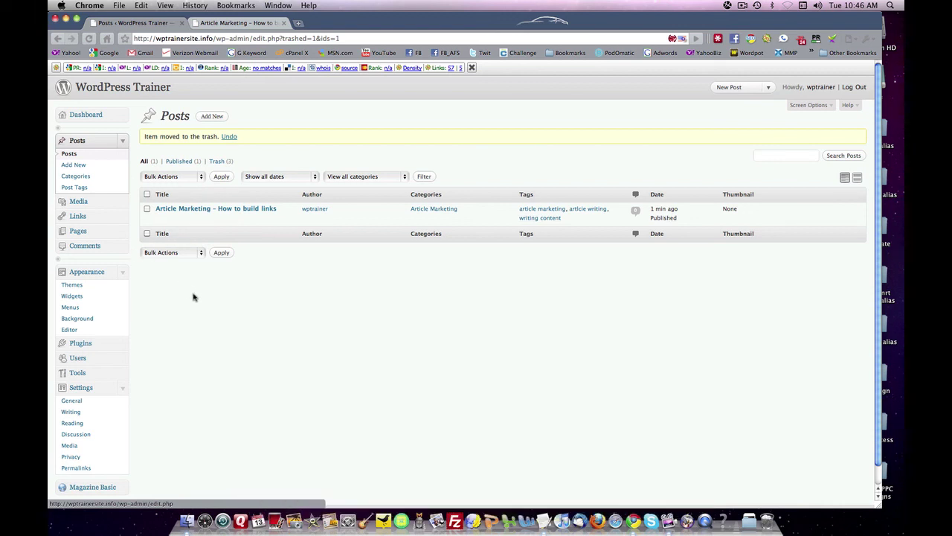
left_click(133, 89)
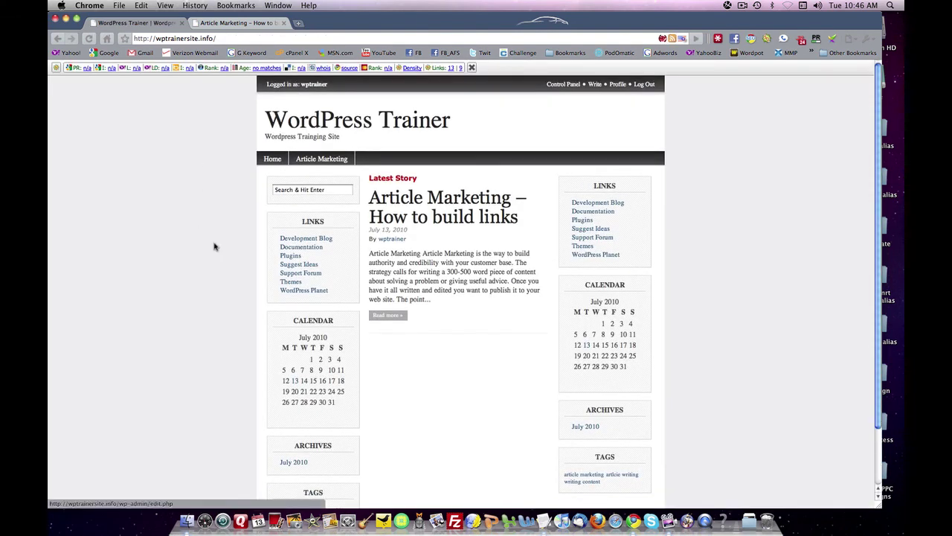